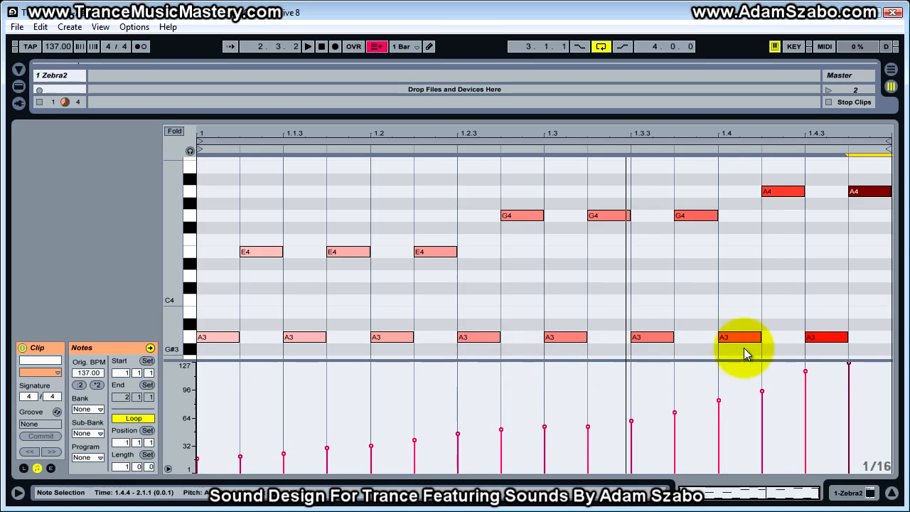
Step: Examine the clip's E4, G4 and A4 notes with their rising velocities and play the pattern briefly
click(261, 255)
click(445, 252)
click(514, 217)
click(601, 217)
click(704, 217)
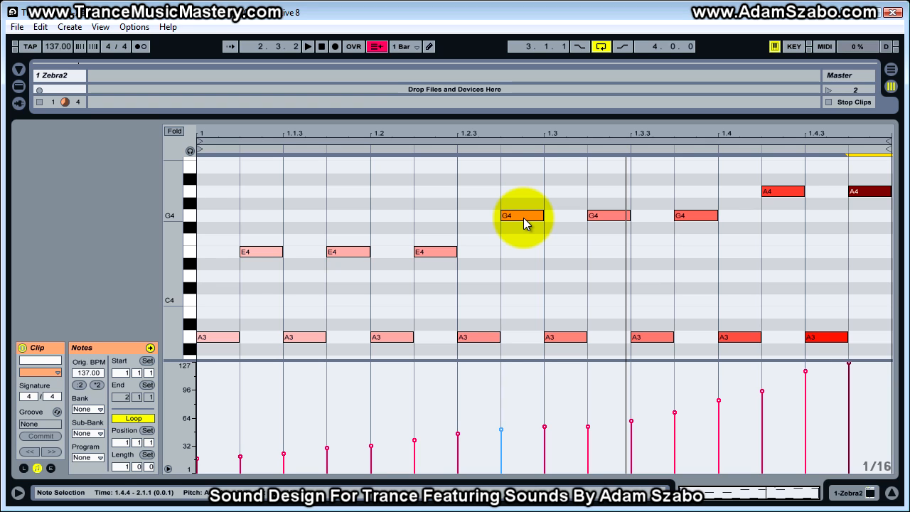
click(780, 192)
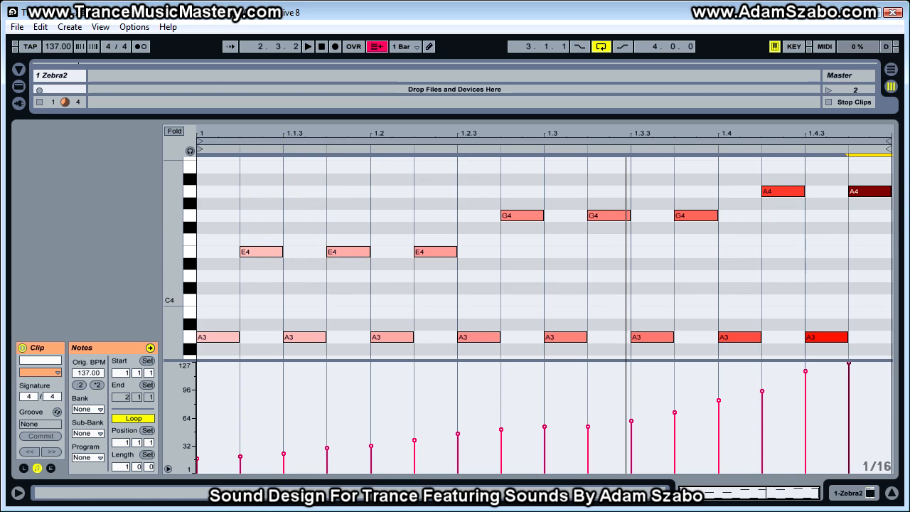
key(space)
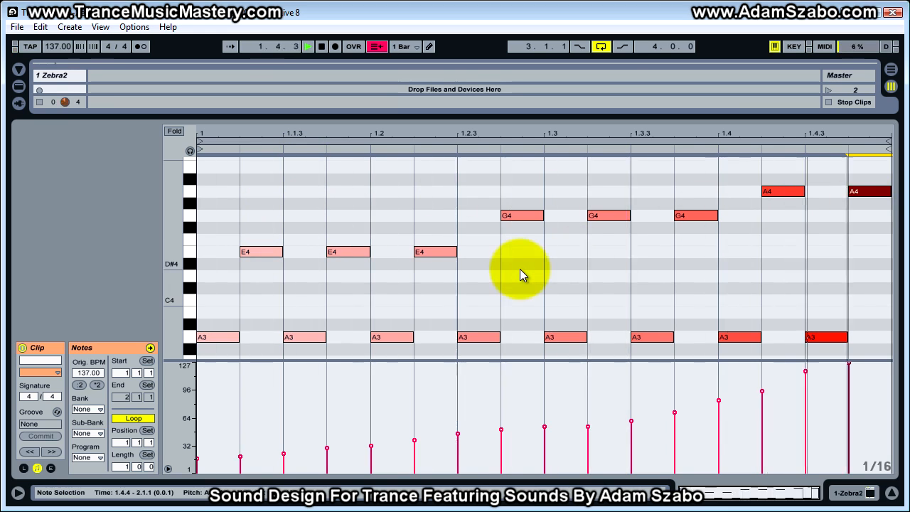
key(space)
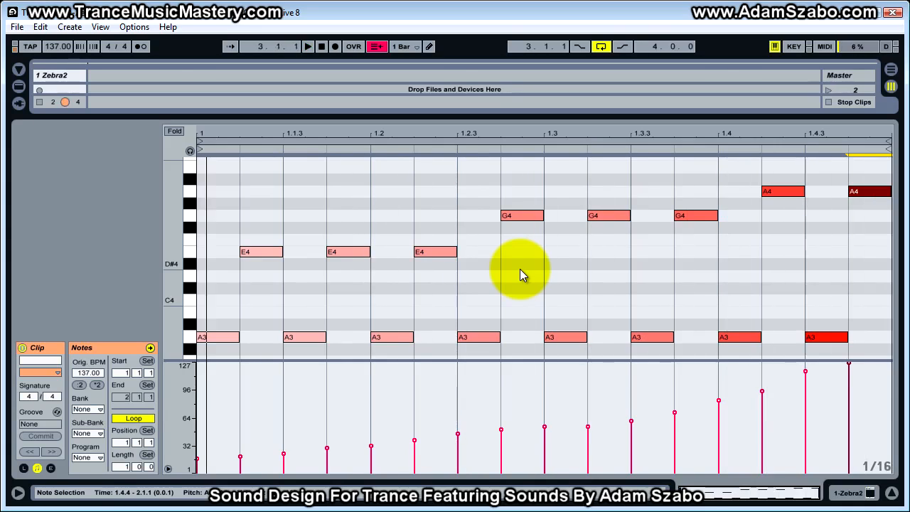
Step: Bring the Zebra2 synth window into view over the MIDI clip
drag(909, 62, 384, 51)
drag(444, 50, 474, 48)
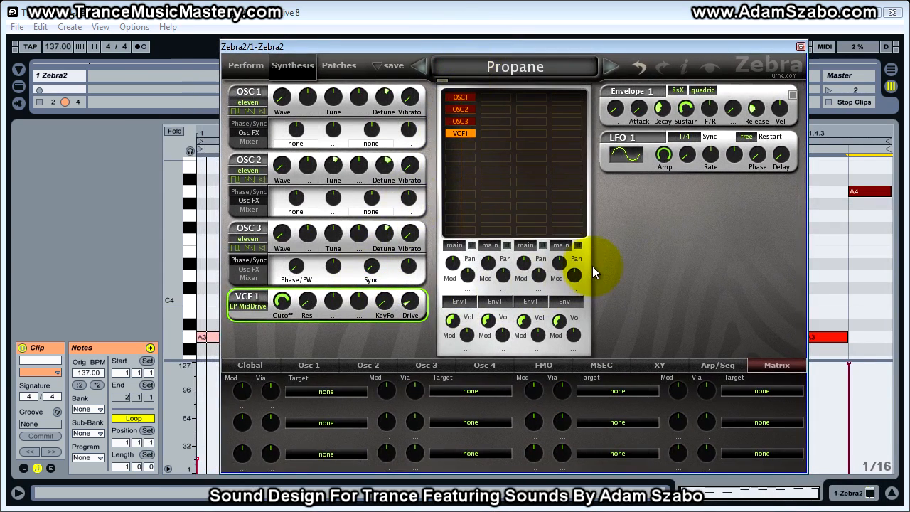
click(613, 257)
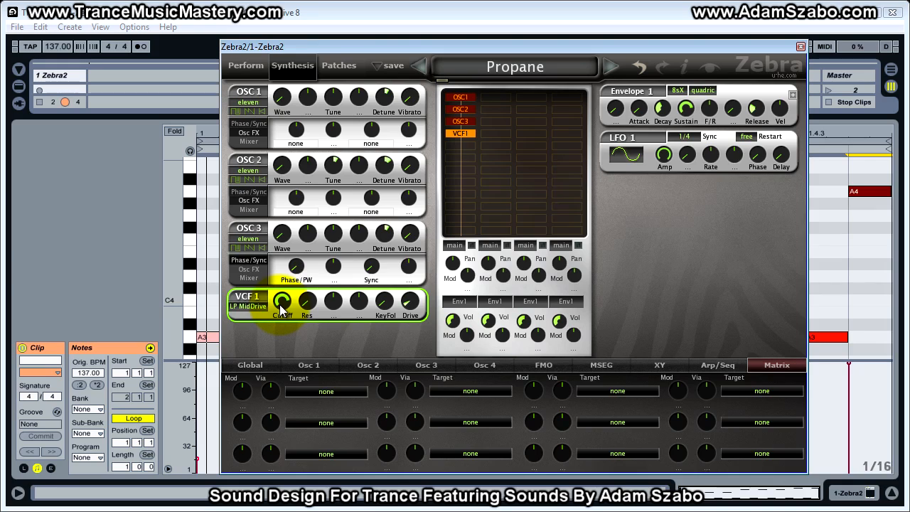
Step: Place the Zebra2 window beside the clip's velocity lane and try different cutoff settings on VCF 1
drag(385, 46, 716, 45)
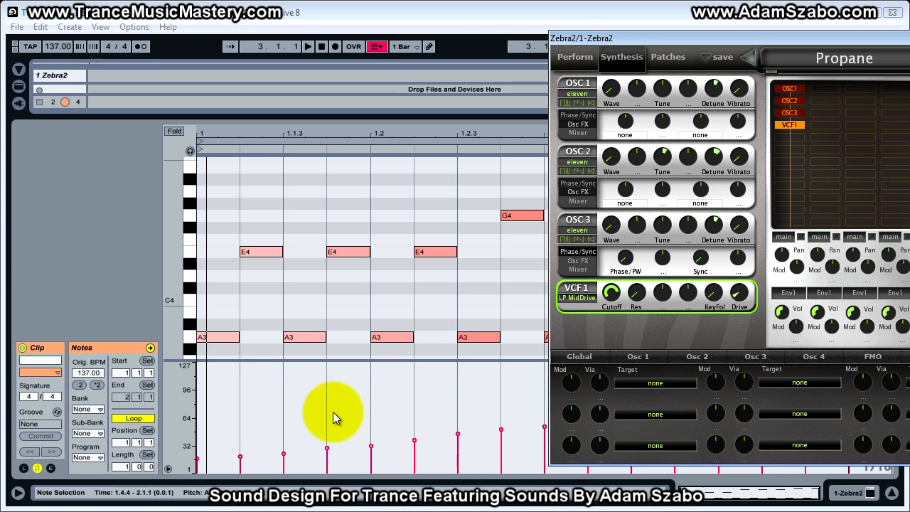
drag(610, 292, 610, 319)
drag(699, 37, 350, 55)
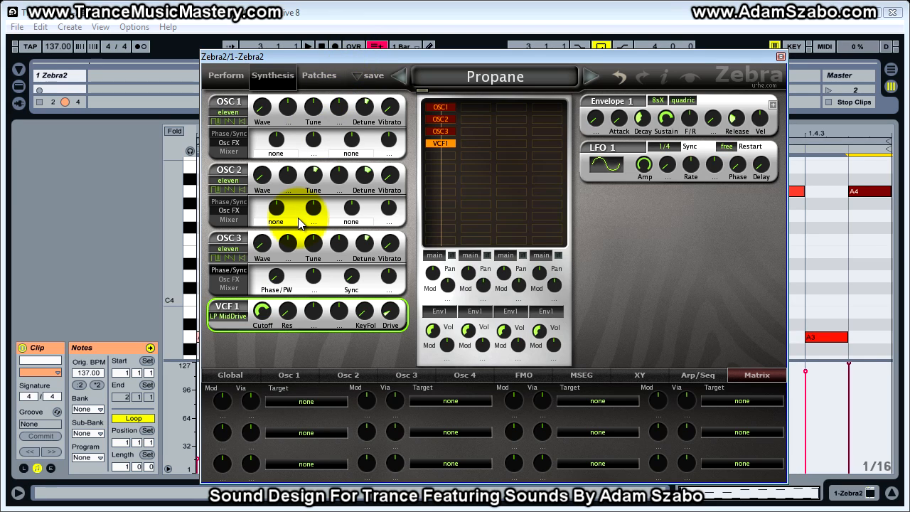
drag(264, 313, 277, 301)
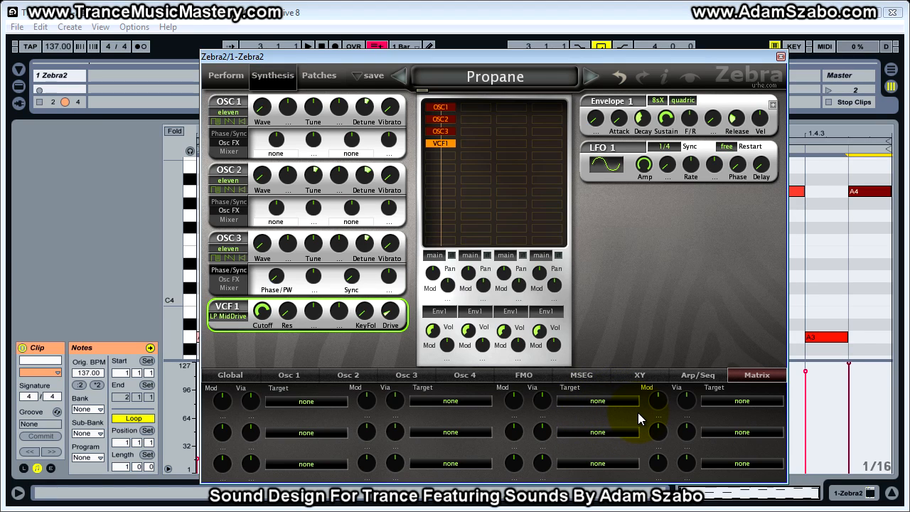
Step: Assign the Filter1 Cutoff as the target of the first modulation matrix slot
click(303, 401)
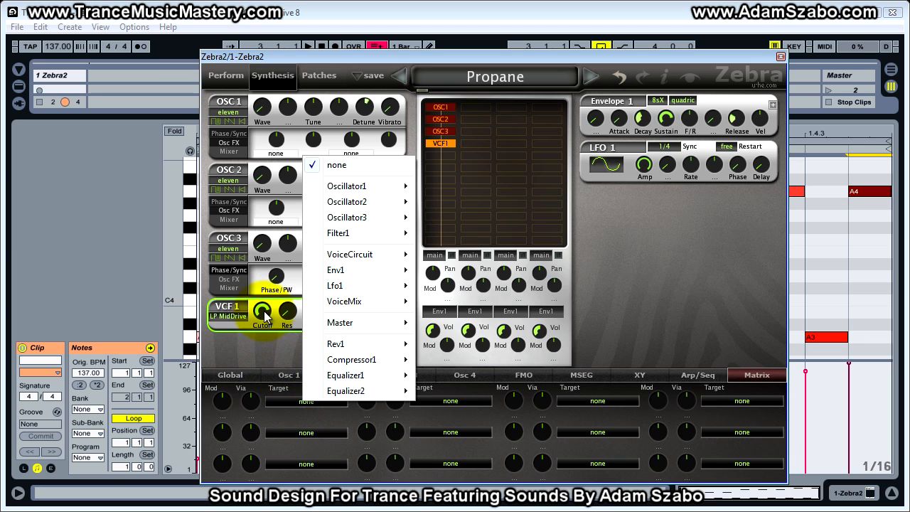
click(290, 401)
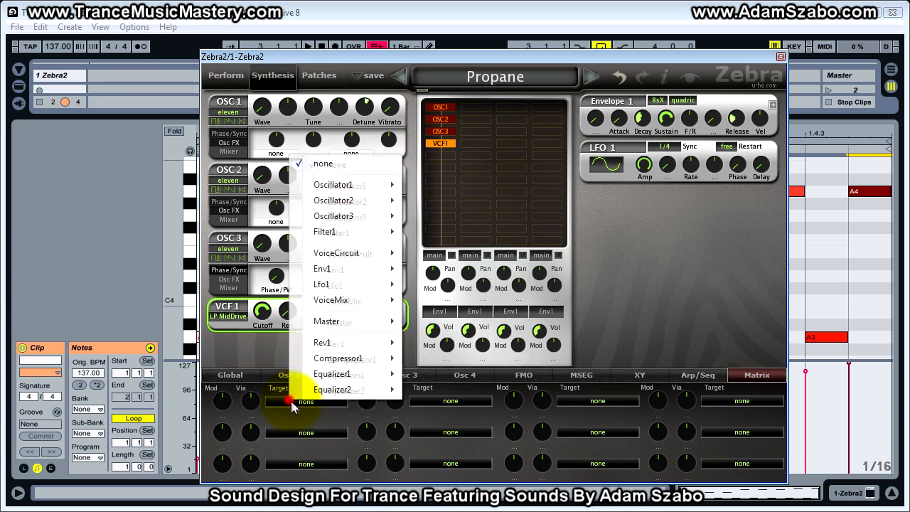
mouse_move(335, 235)
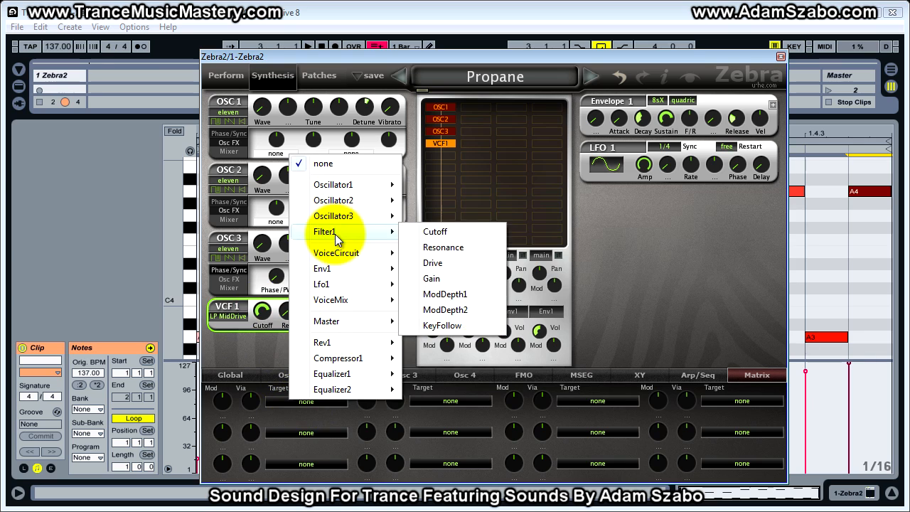
click(430, 233)
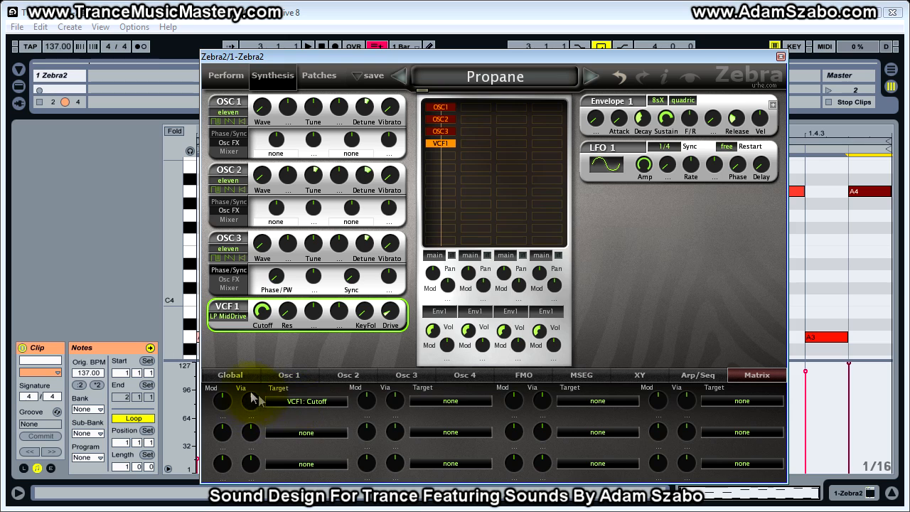
Step: Choose Velocity as the modulation source of the matrix slot that targets VCF1 Cutoff
right_click(222, 402)
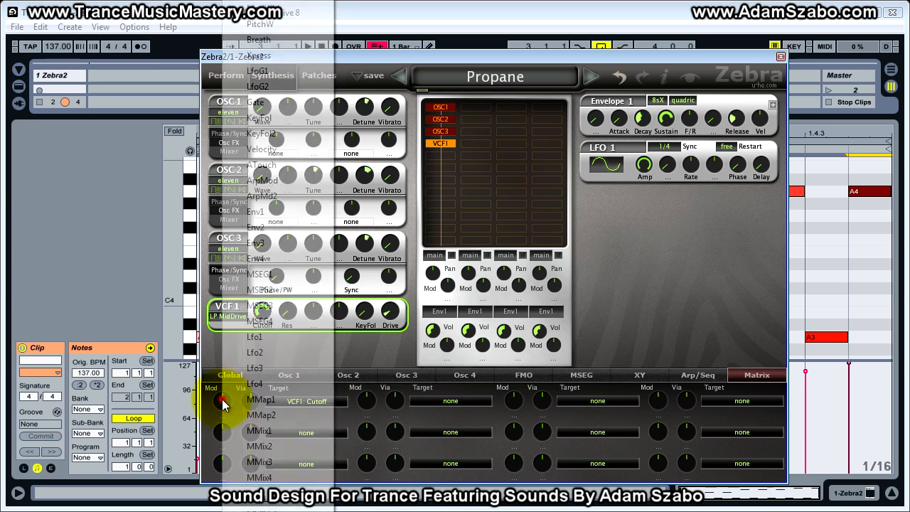
right_click(212, 400)
click(213, 401)
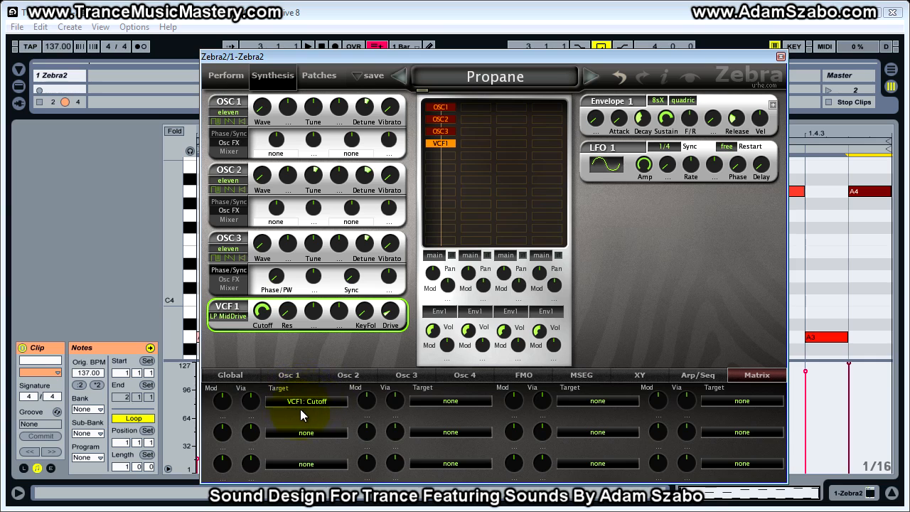
click(222, 402)
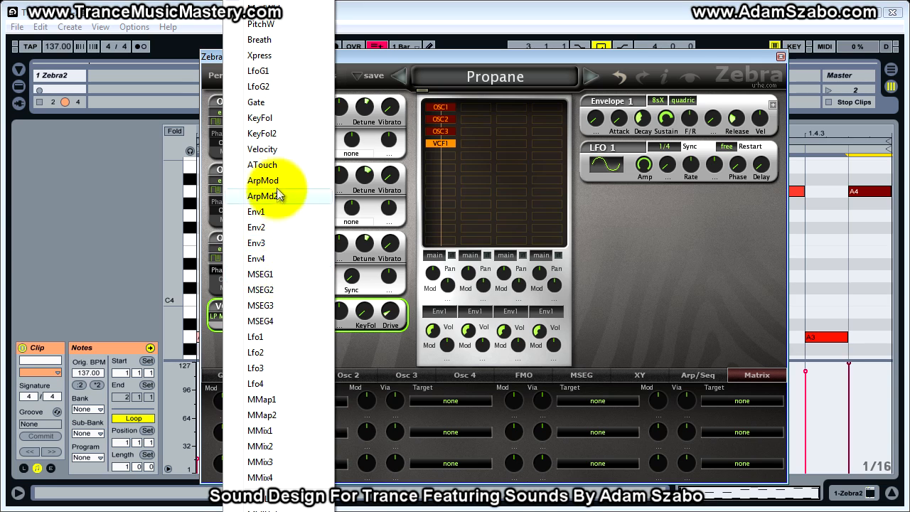
click(264, 150)
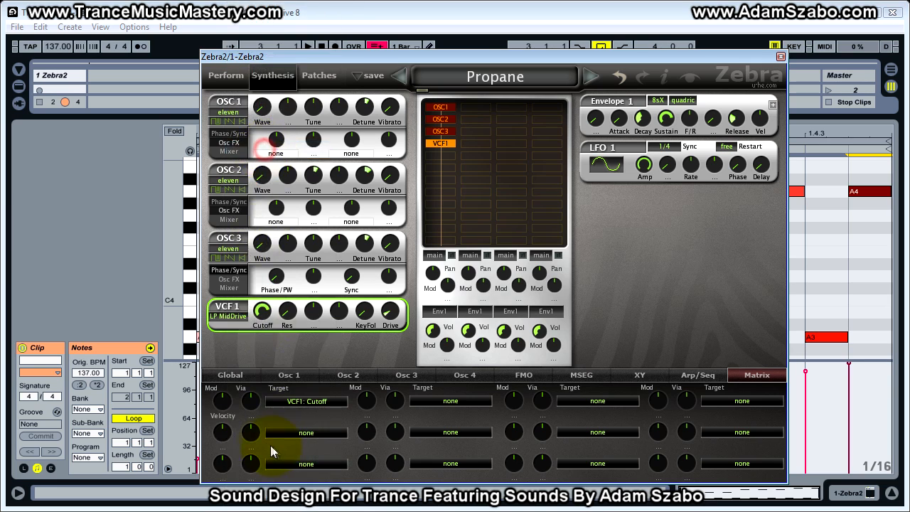
Step: Lower the VCF 1 cutoff to 85
mouse_move(218, 408)
mouse_down()
mouse_move(223, 397)
mouse_move(226, 432)
mouse_move(221, 367)
mouse_move(223, 413)
mouse_move(224, 385)
mouse_move(219, 404)
mouse_up()
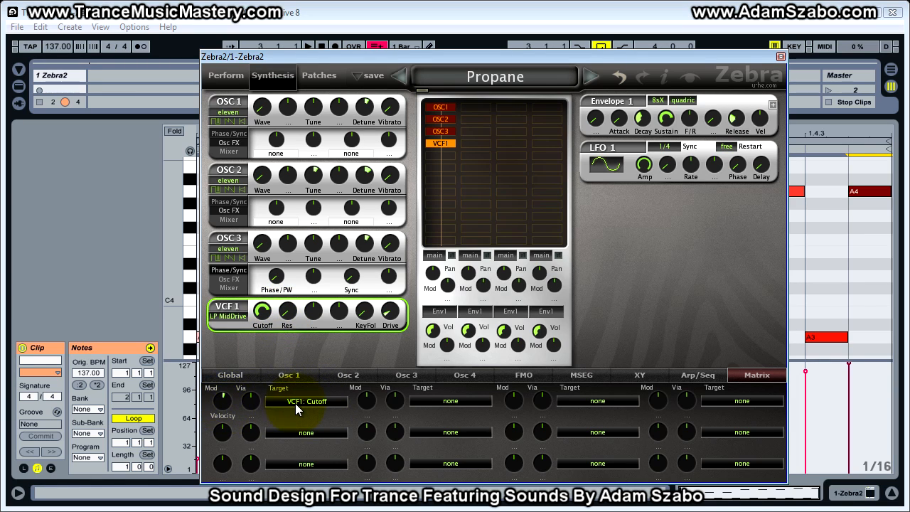
click(263, 324)
drag(262, 332, 262, 331)
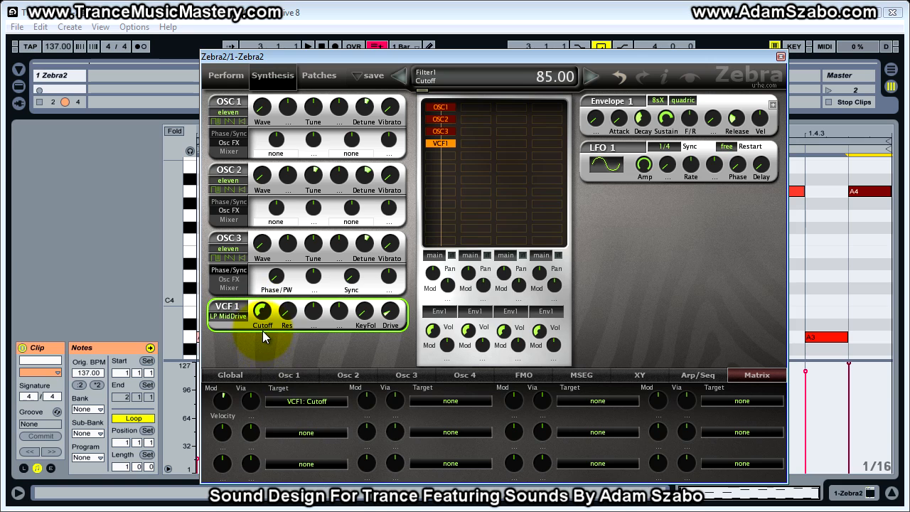
Step: Set the first matrix slot's velocity modulation depth to 72 while auditioning the clip
drag(222, 400, 220, 411)
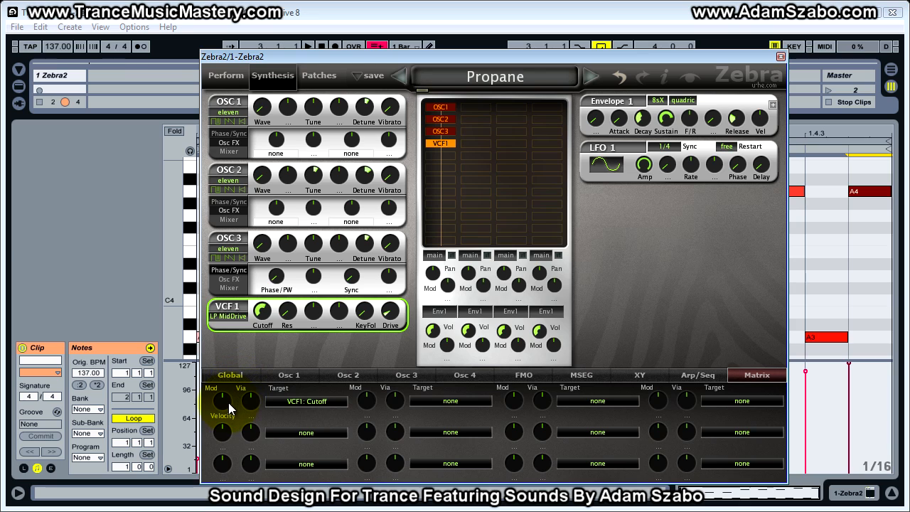
key(space)
drag(225, 407, 216, 380)
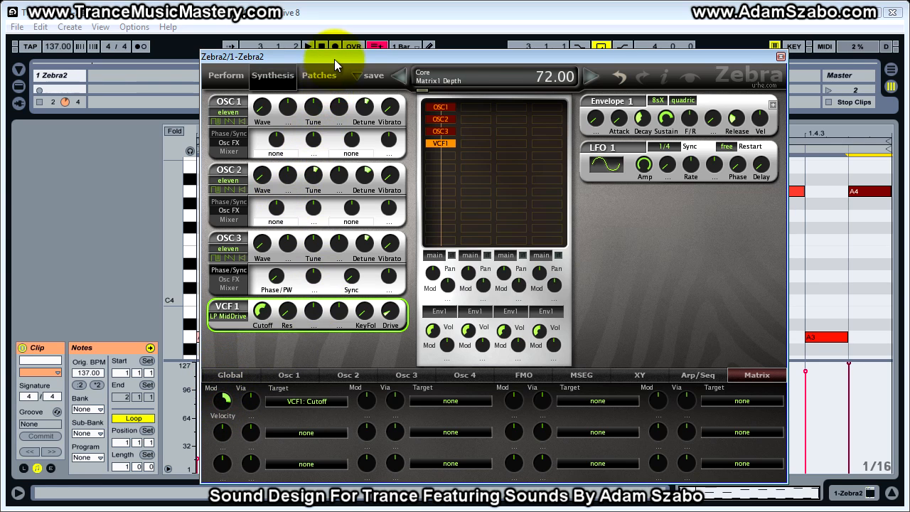
drag(334, 57, 357, 56)
drag(242, 411, 253, 409)
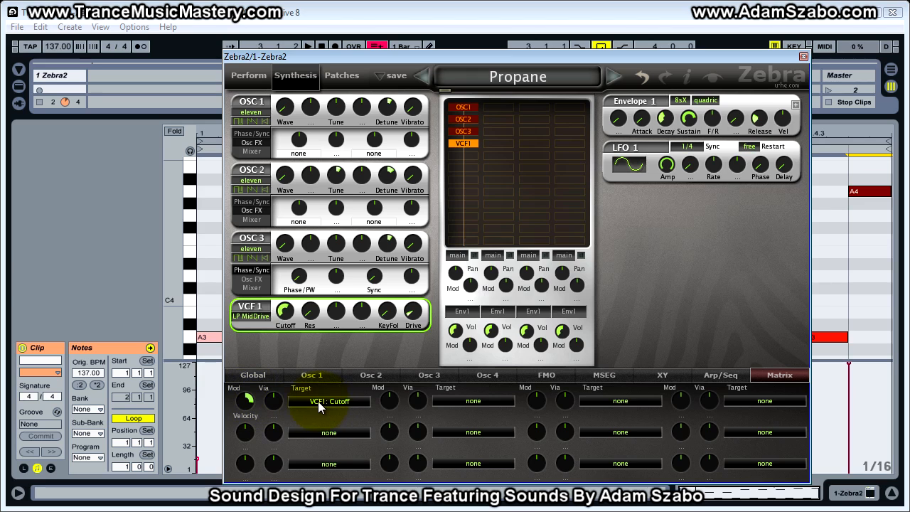
Step: Move the synth window out of the way and play the clip to hear velocity opening the filter
drag(389, 57, 909, 69)
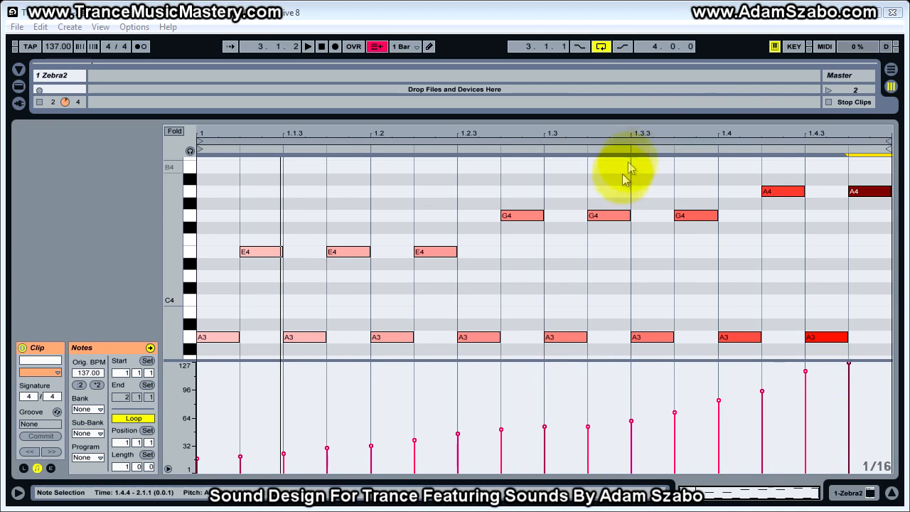
click(199, 389)
key(space)
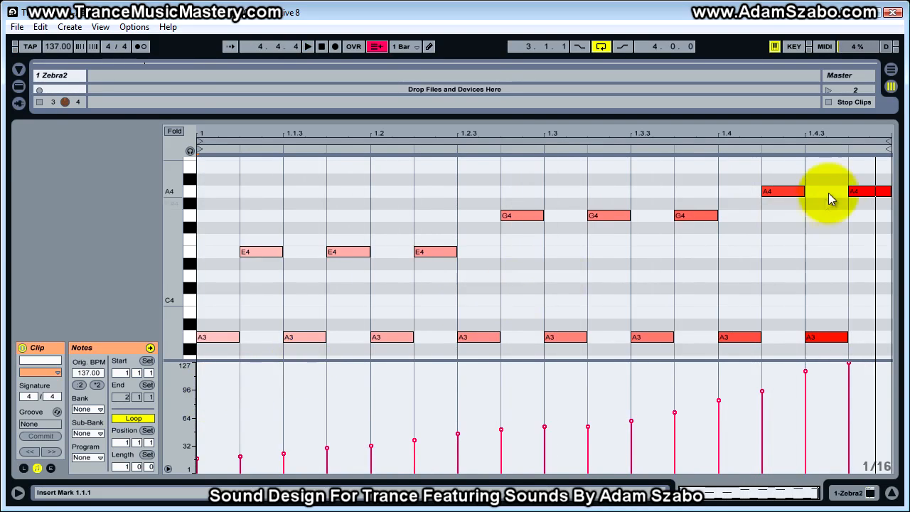
Step: Bring the Zebra2 window back and turn the first matrix slot's velocity depth to a negative amount
drag(909, 52, 191, 49)
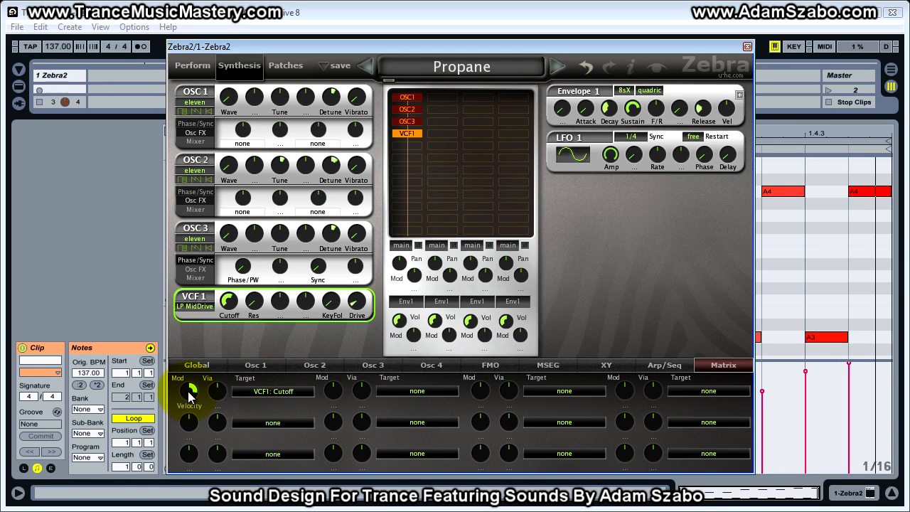
drag(190, 402, 188, 419)
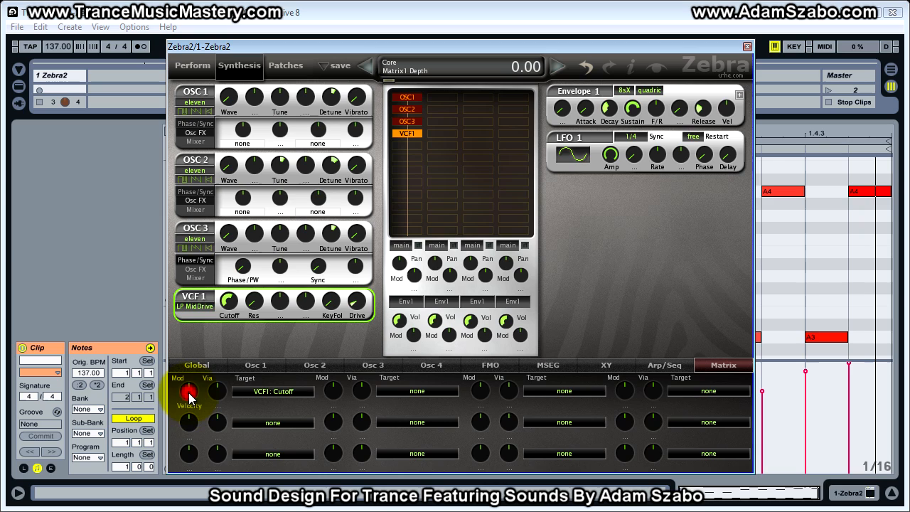
click(188, 396)
drag(190, 399, 187, 421)
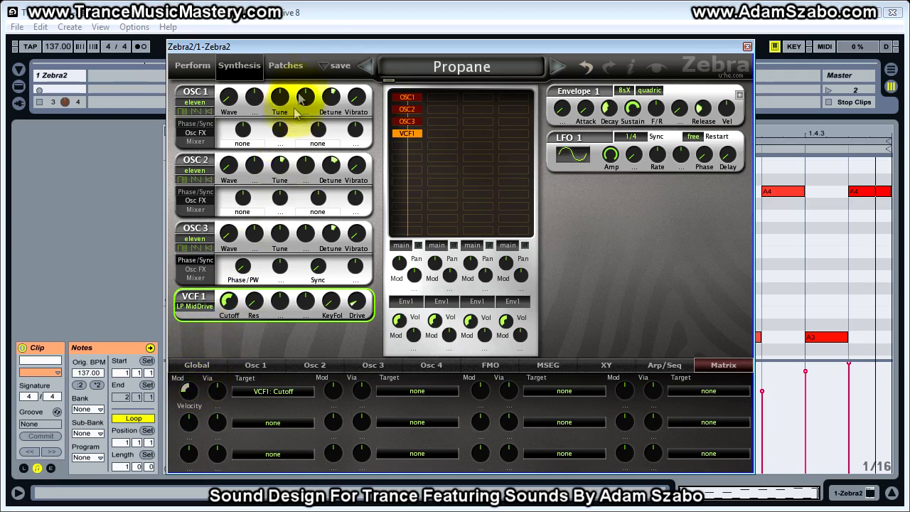
Step: Place the synth window beside the velocity lane, reset the matrix depth to zero and raise the VCF 1 cutoff to about 100
drag(339, 44, 903, 43)
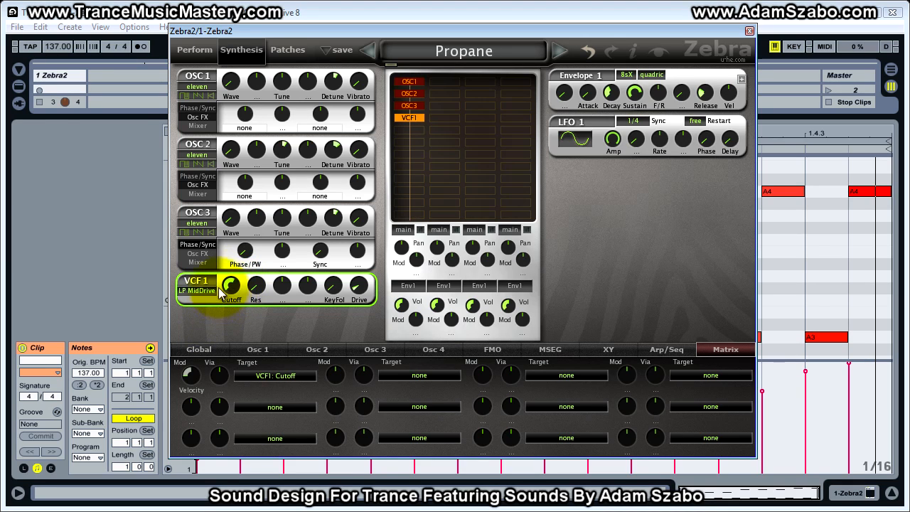
drag(443, 32, 642, 8)
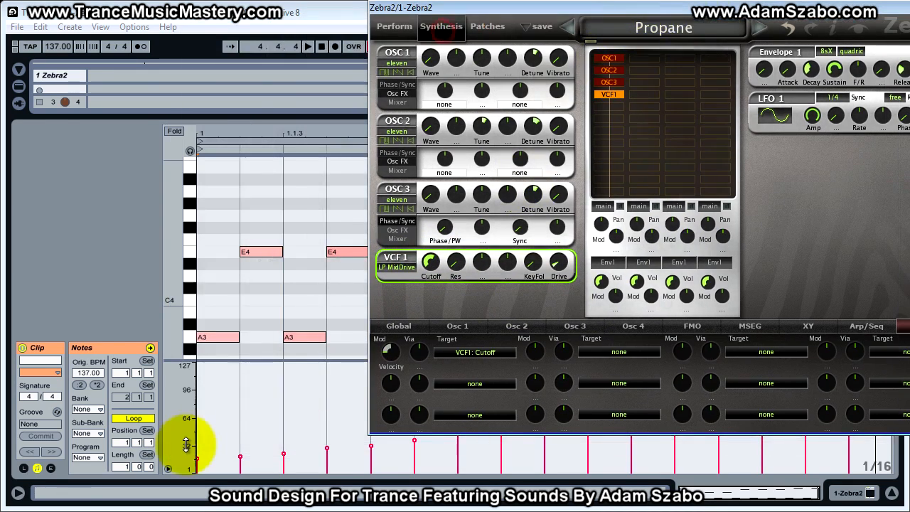
click(431, 263)
drag(430, 266, 430, 264)
double_click(390, 350)
drag(431, 268, 431, 274)
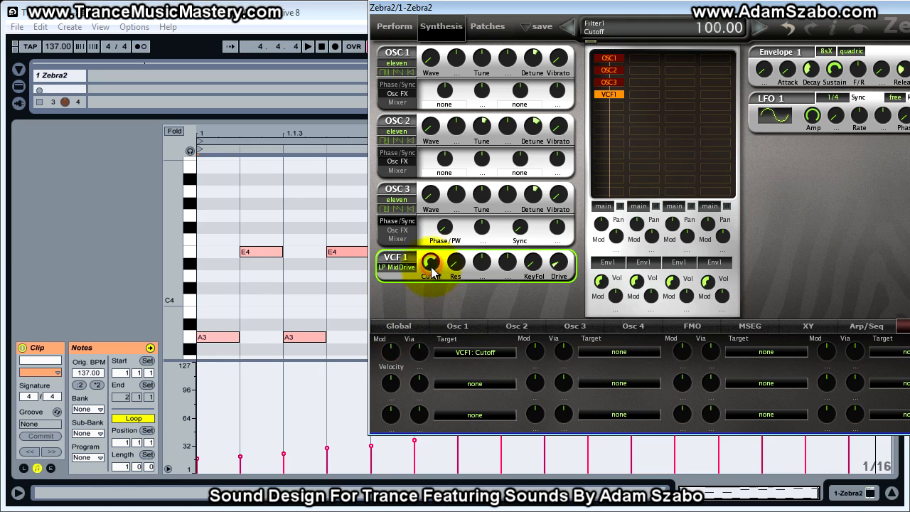
drag(431, 270, 433, 279)
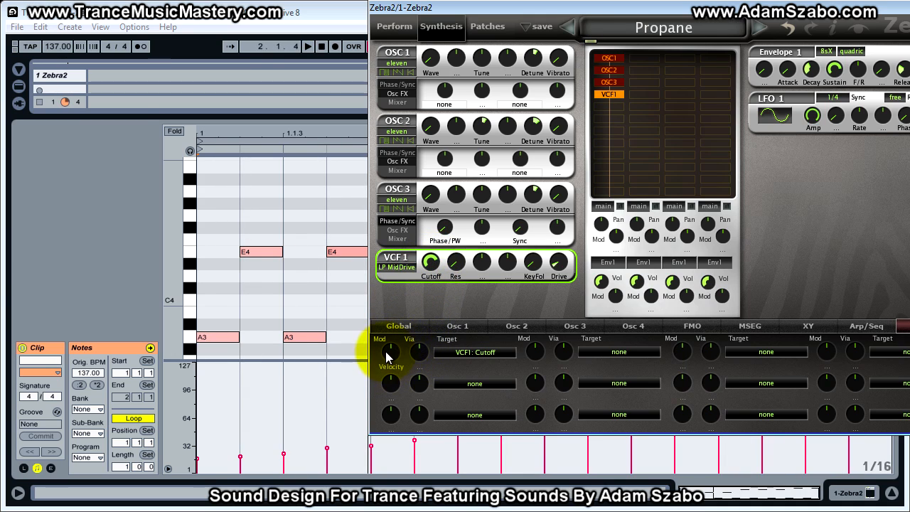
Step: Apply a negative velocity depth to VCF1 Cutoff, then clear the synth window away and play the clip
drag(395, 357, 399, 365)
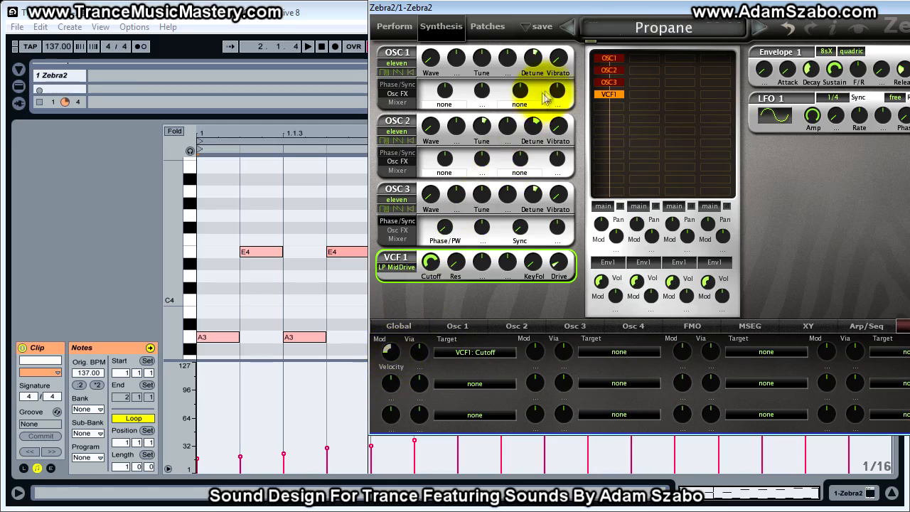
drag(576, 15, 857, 62)
key(space)
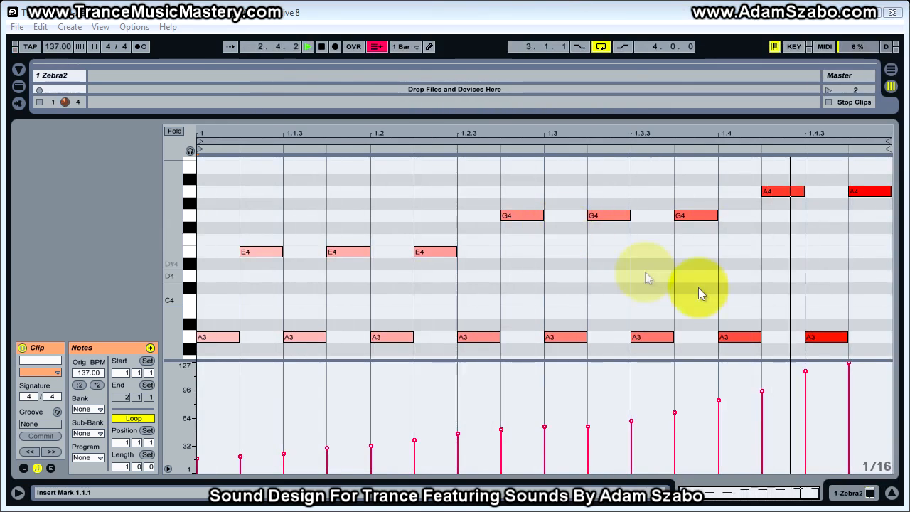
Step: Set the velocity depth to about -78 and raise the VCF 1 cutoff to 150 while the clip plays
drag(909, 96, 116, 19)
drag(105, 362, 95, 351)
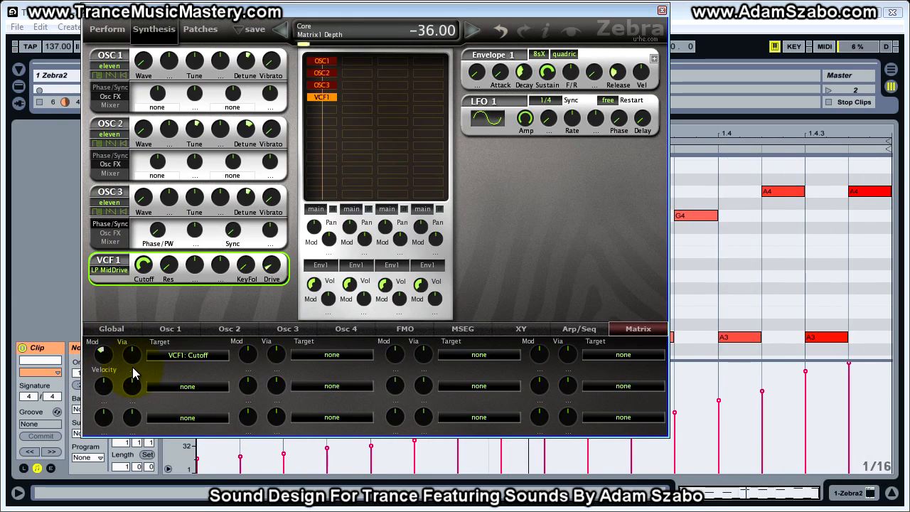
drag(102, 354, 102, 370)
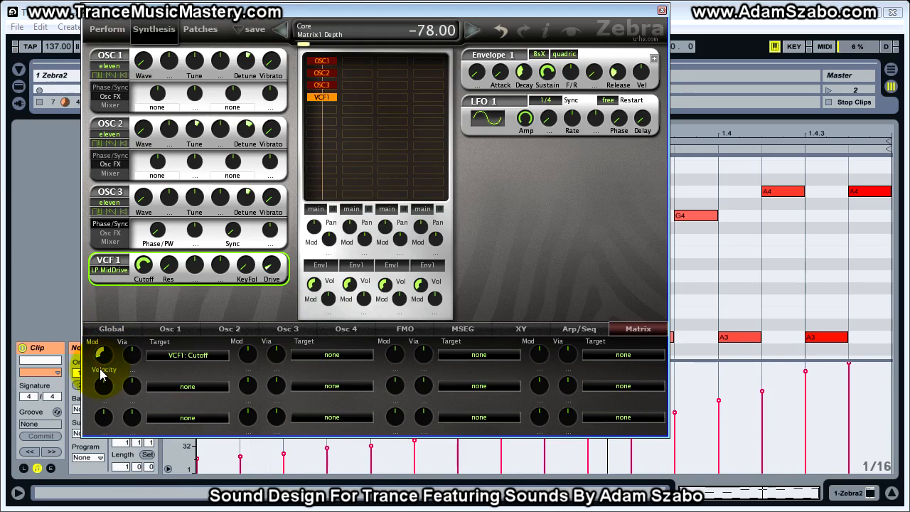
drag(143, 264, 141, 243)
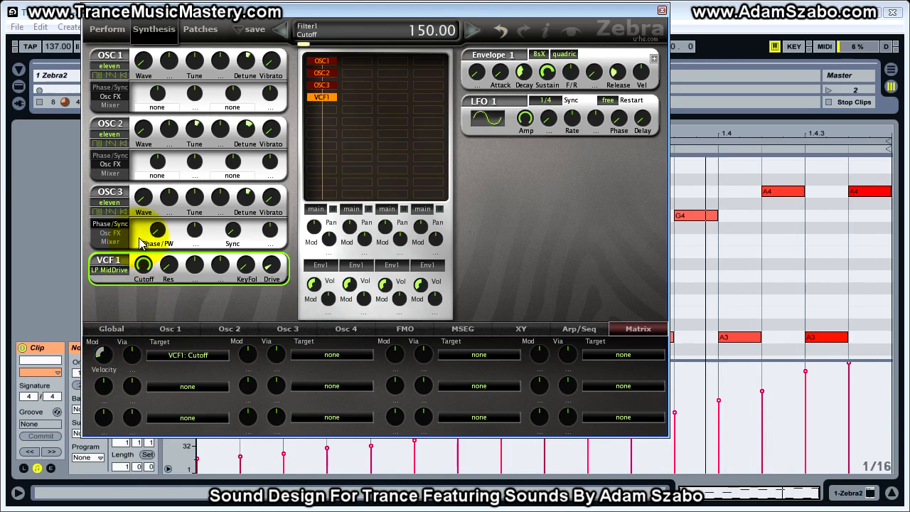
Step: Move the synth window aside and back, then set the first matrix slot's velocity depth to -100 with the VCF 1 cutoff at maximum
drag(223, 14, 909, 15)
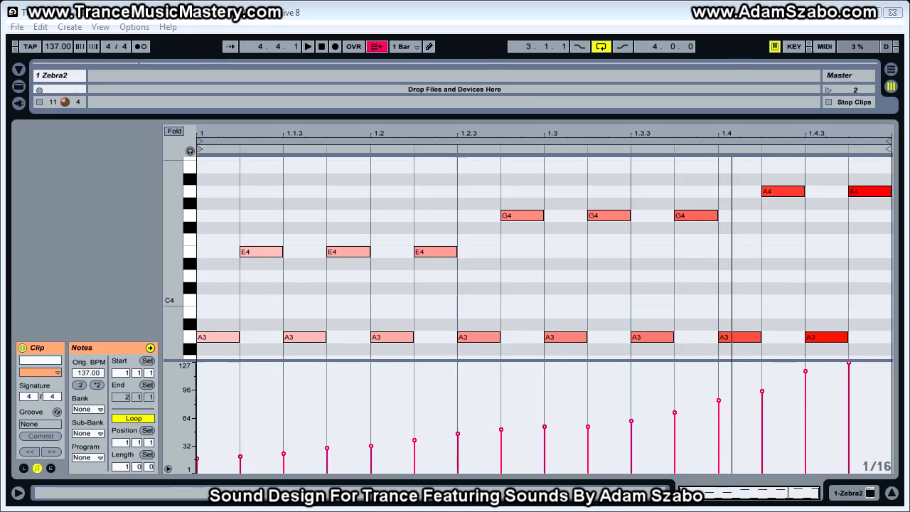
drag(909, 64, 326, 38)
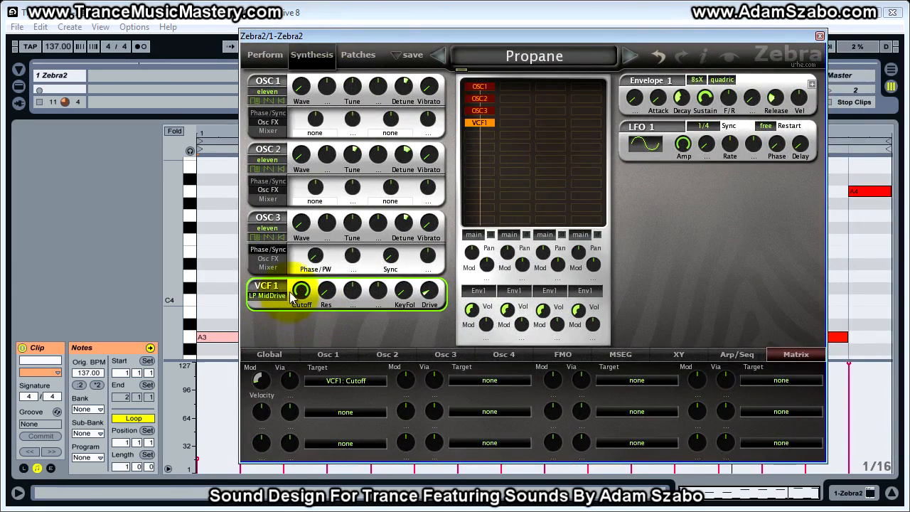
drag(301, 294, 307, 279)
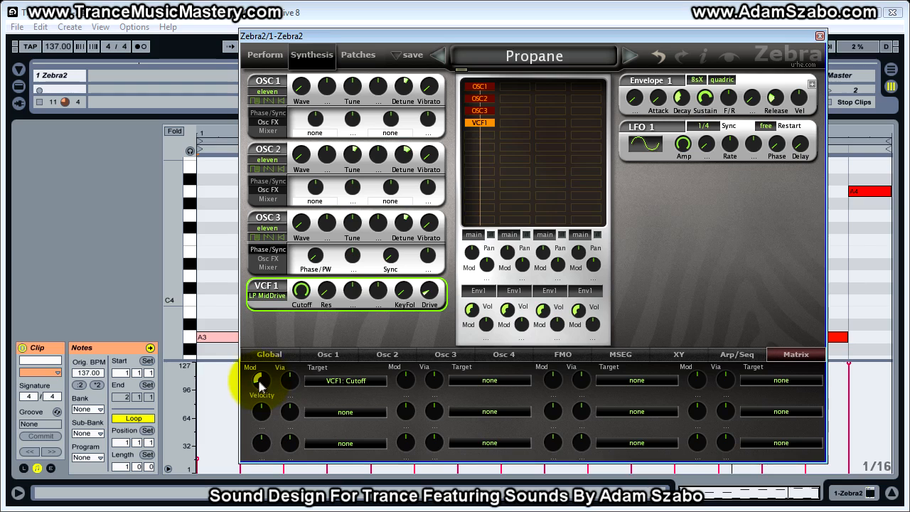
click(259, 388)
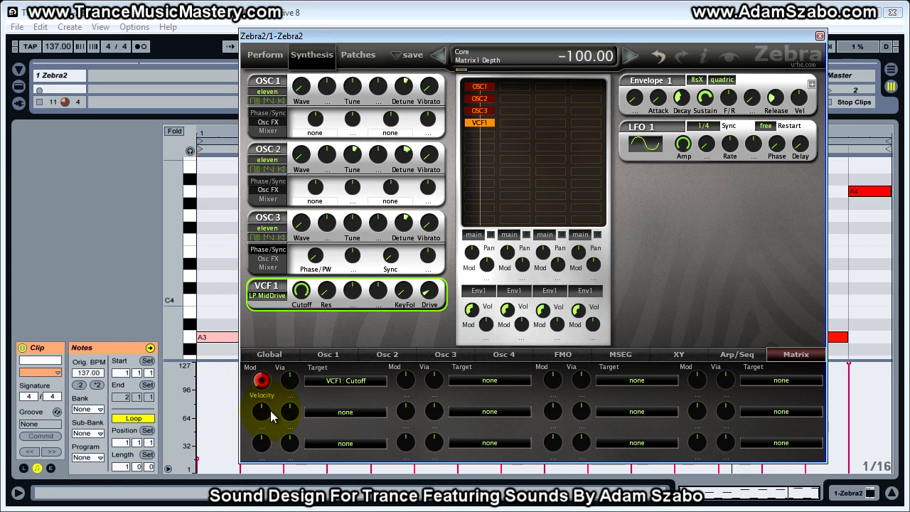
drag(303, 291, 307, 248)
Step: Clear the synth window off the piano roll, play the rising-velocity clip and stop it
click(819, 35)
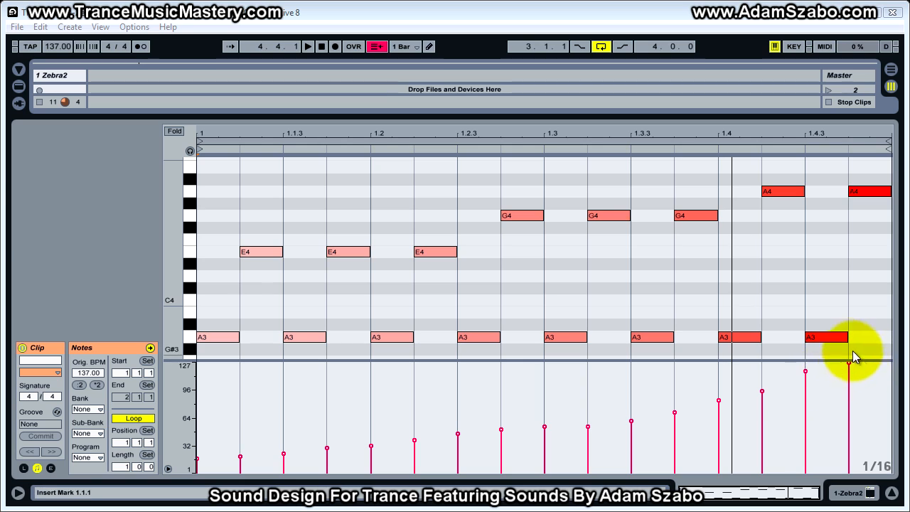
key(space)
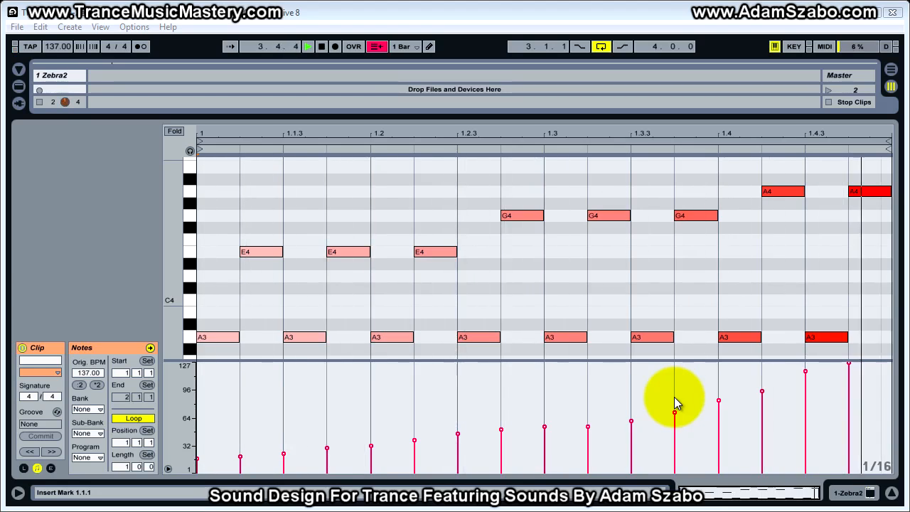
key(space)
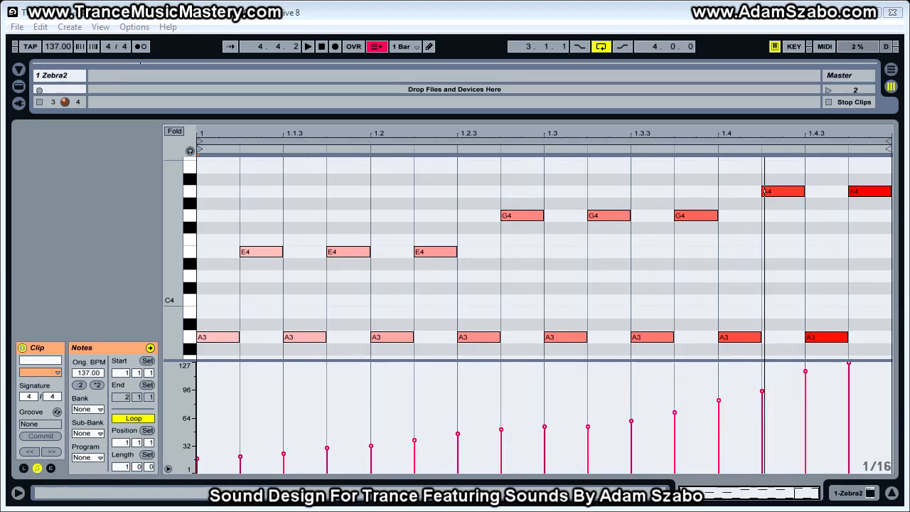
Step: Bring the synth back, give the first matrix slot a positive velocity depth and assign ModWhl as its Via source
drag(909, 14, 279, 33)
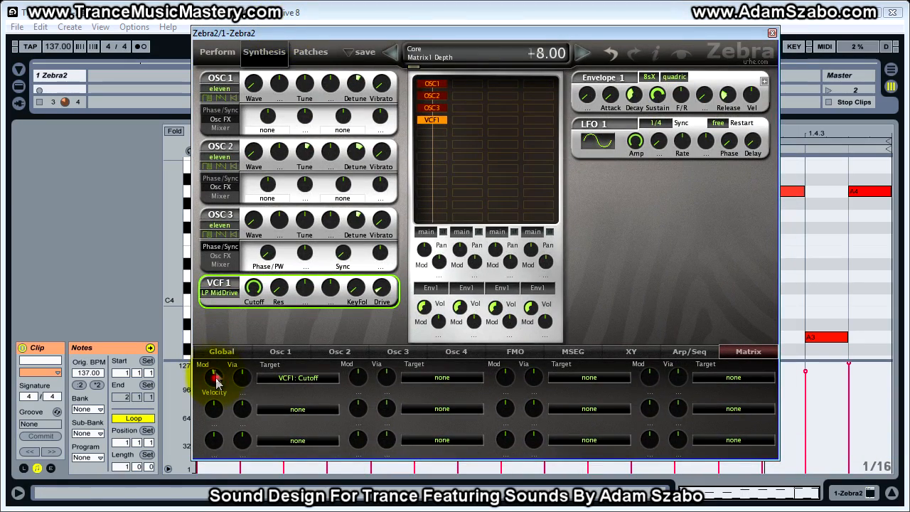
drag(216, 373, 229, 390)
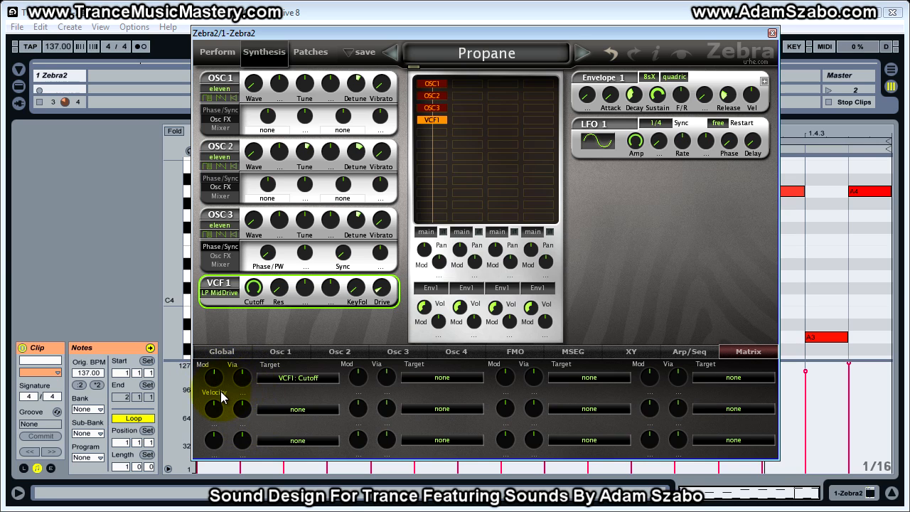
drag(217, 384, 212, 363)
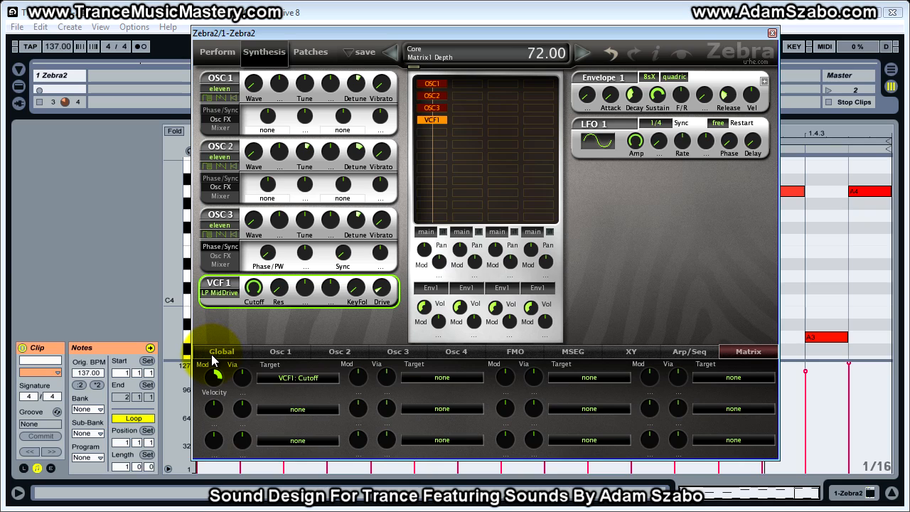
click(243, 378)
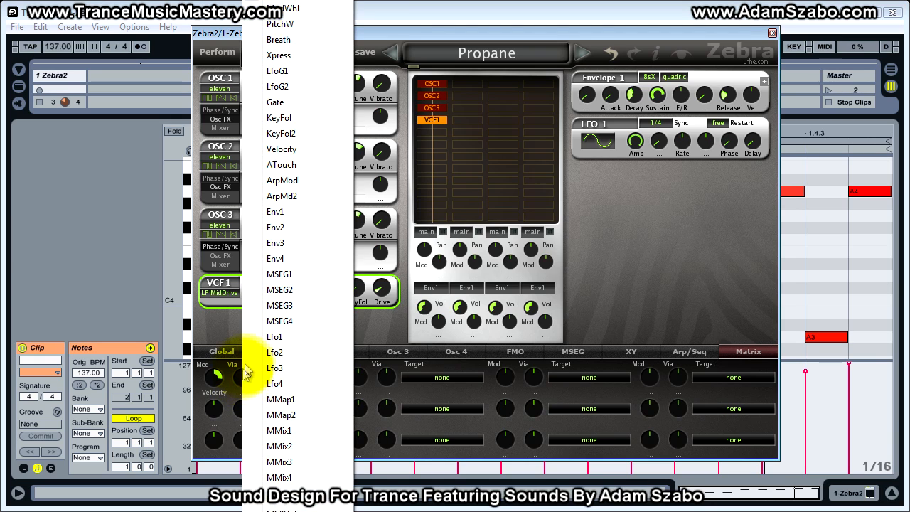
click(282, 8)
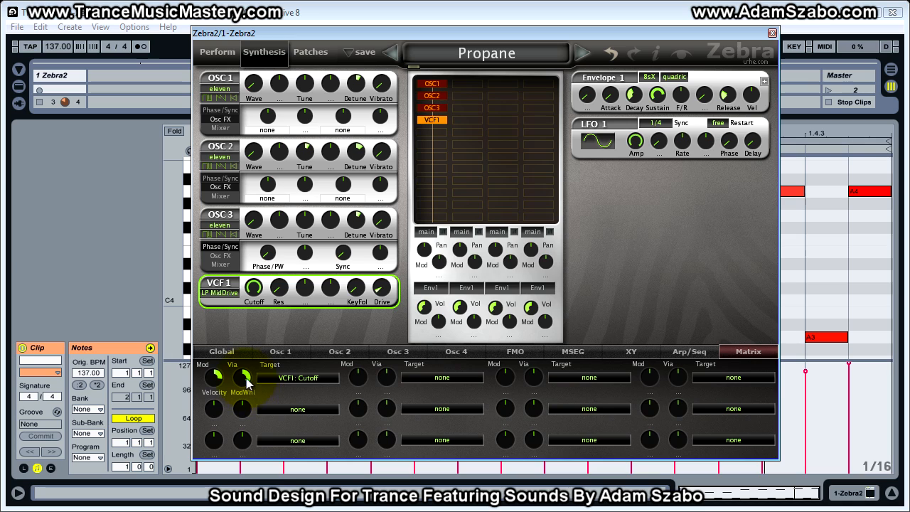
Step: Move the synth window aside, lower the VCF 1 cutoff and play the clip with the mod-wheel-controlled velocity modulation
drag(205, 368, 243, 384)
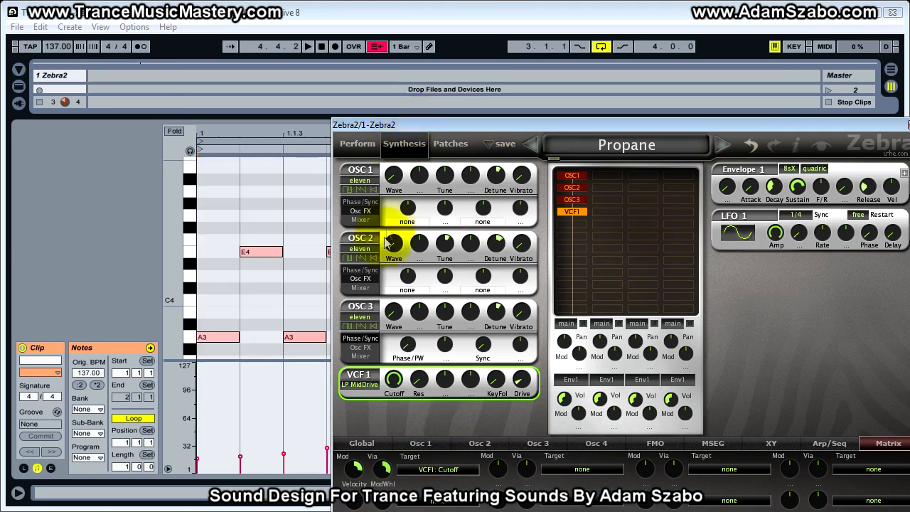
drag(391, 379, 385, 428)
key(space)
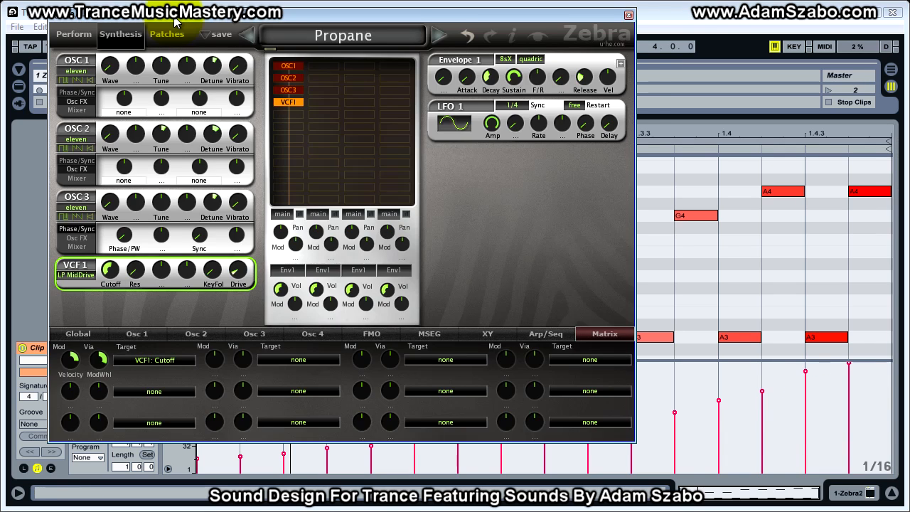
Step: Bring the Zebra2 window back and check the first matrix slot's velocity Depth and ModWhl Via amounts
drag(175, 17, 197, 19)
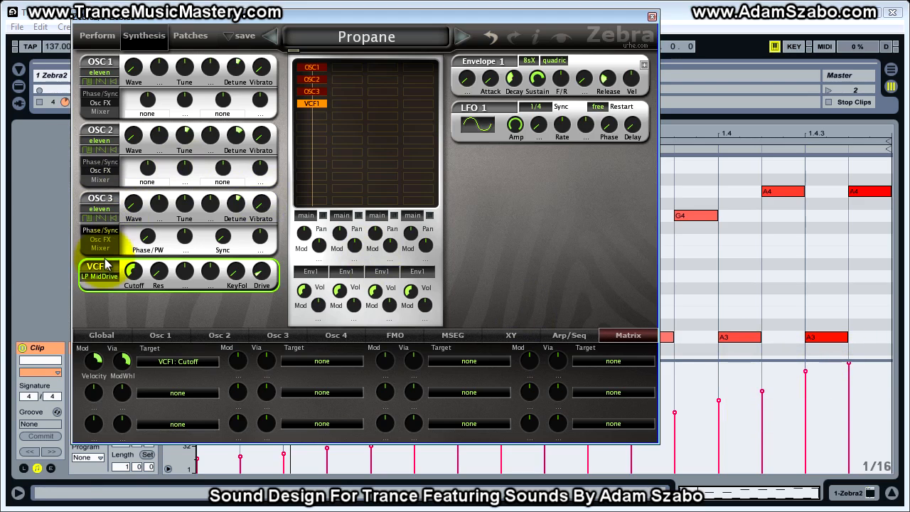
click(122, 362)
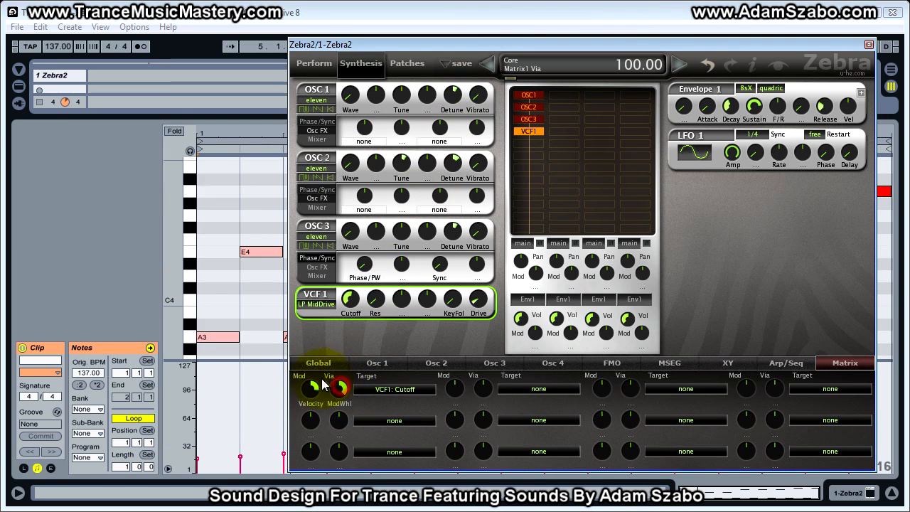
drag(314, 388, 317, 392)
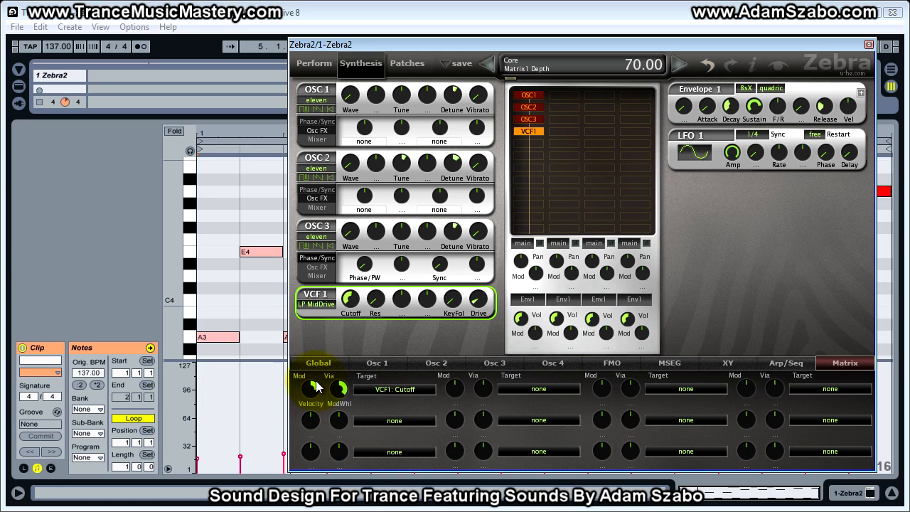
drag(310, 377, 297, 386)
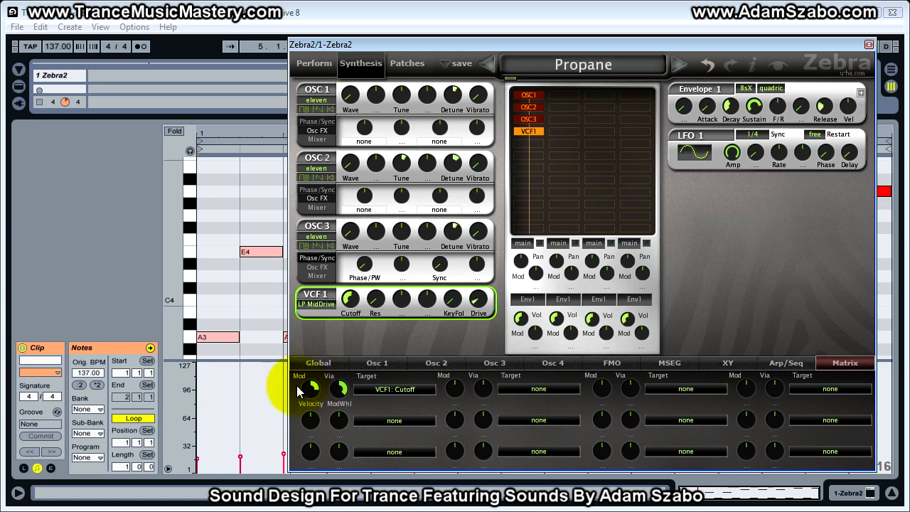
click(341, 394)
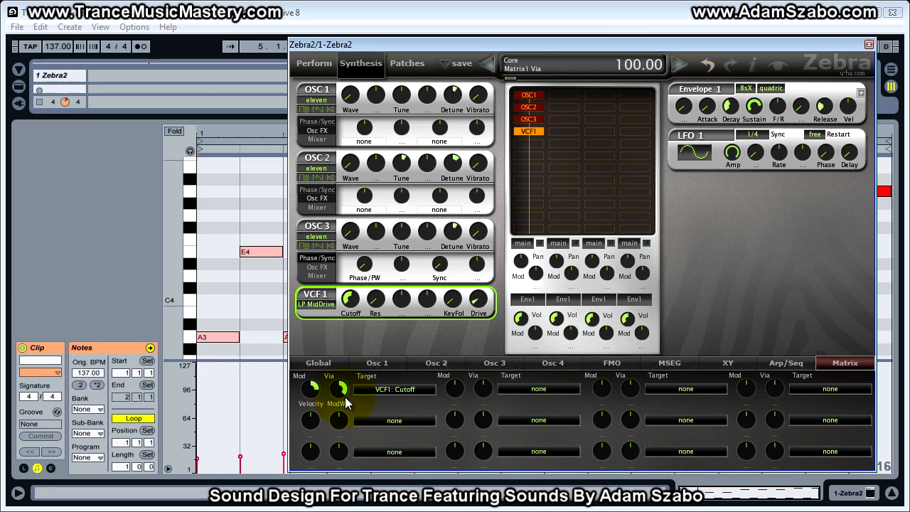
Step: Move the synth window off the piano roll and audition the clip briefly with the mod wheel routing
drag(448, 41, 909, 86)
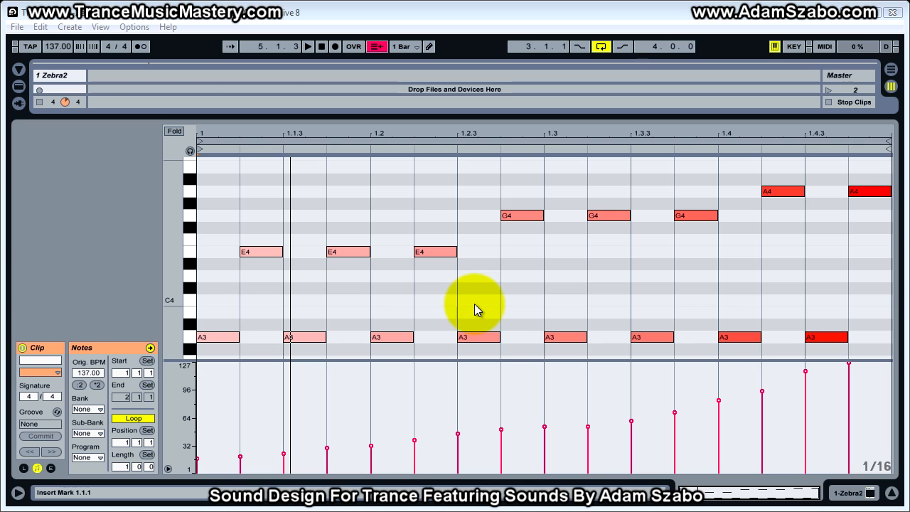
key(space)
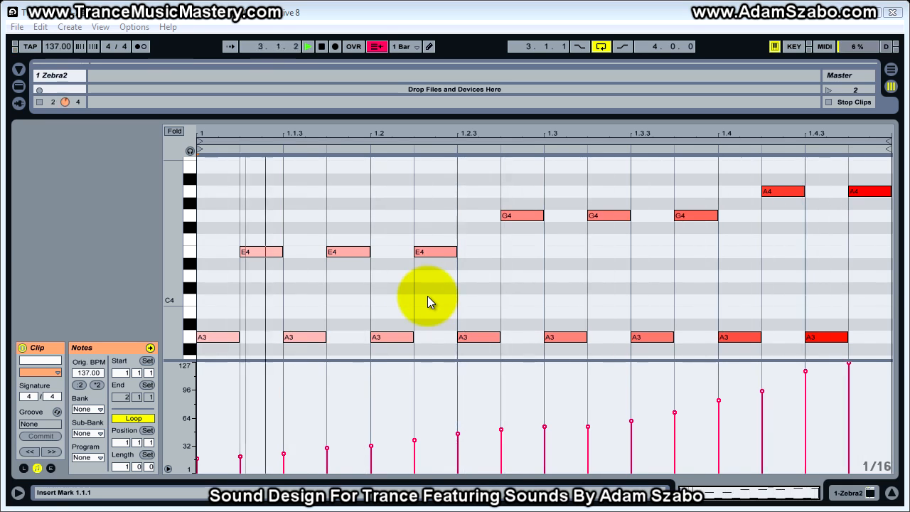
key(space)
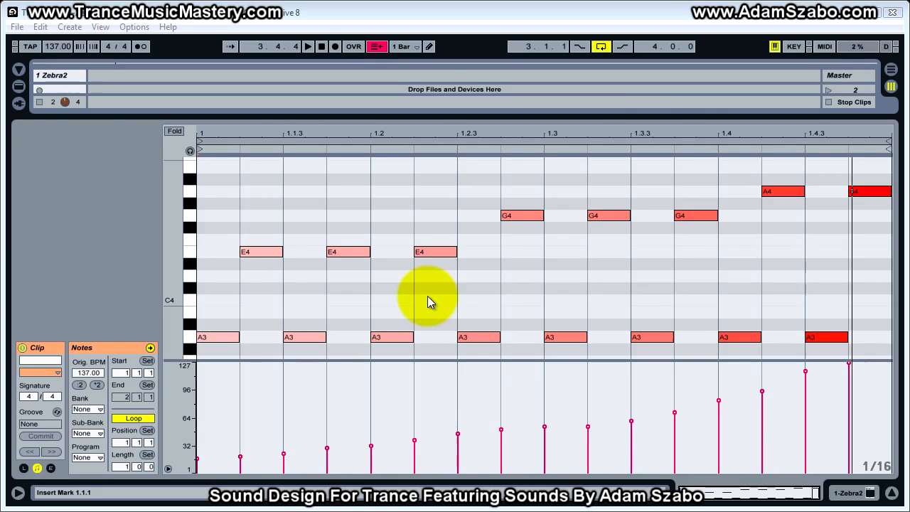
Step: Reopen the synth to review the first slot's Mod and Via knobs, then hide it and play the clip again
key(ctrl+alt+p)
click(273, 404)
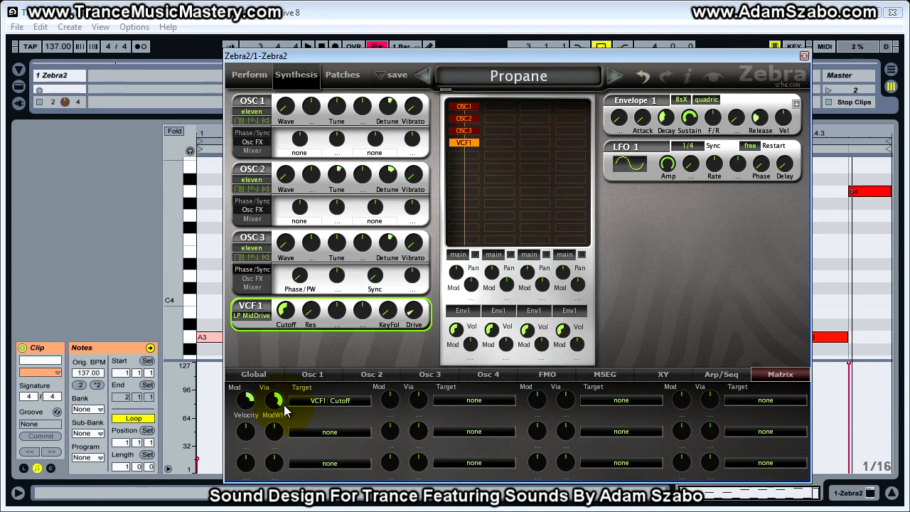
click(242, 401)
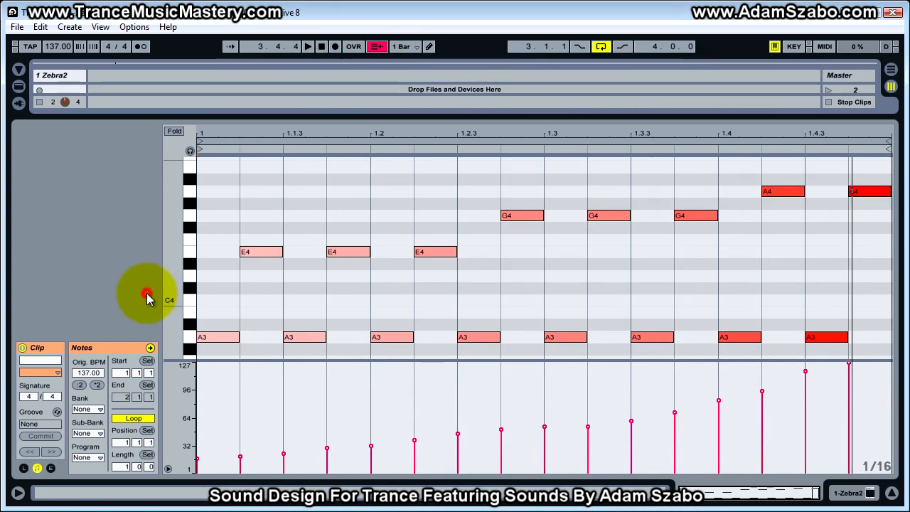
key(space)
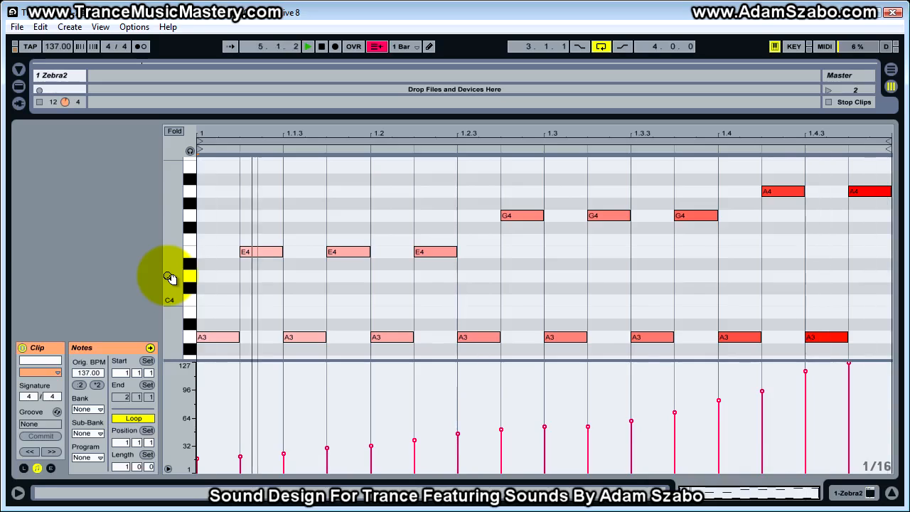
key(space)
Step: Show the Zebra2 window, move it clear of the notes, then play the clip once more and stop
key(ctrl+alt+p)
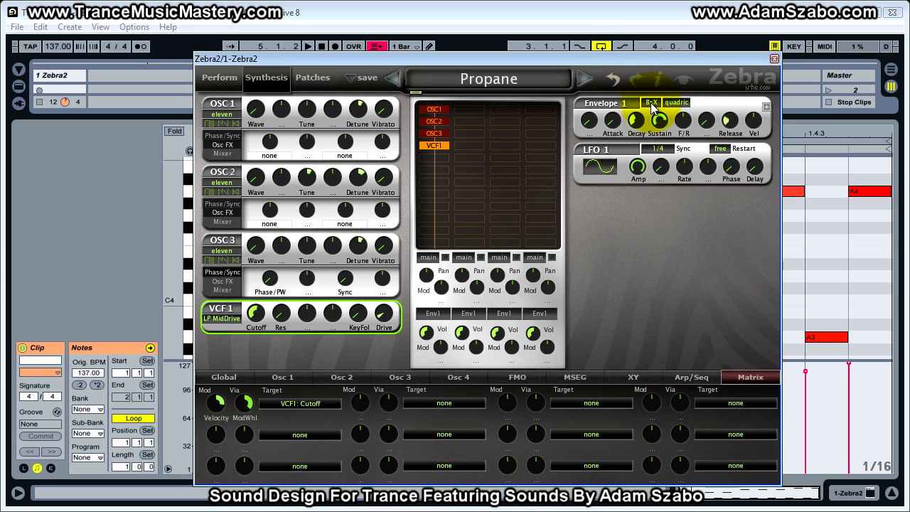
drag(593, 61, 909, 127)
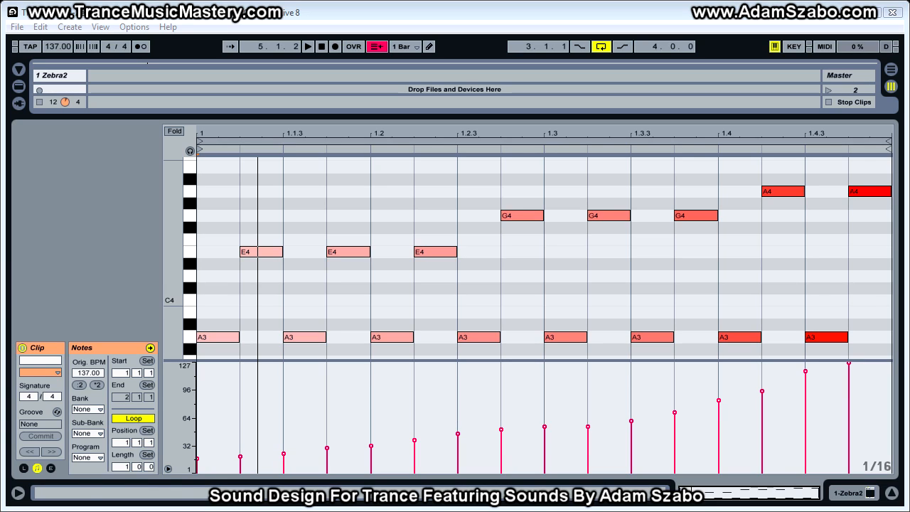
key(space)
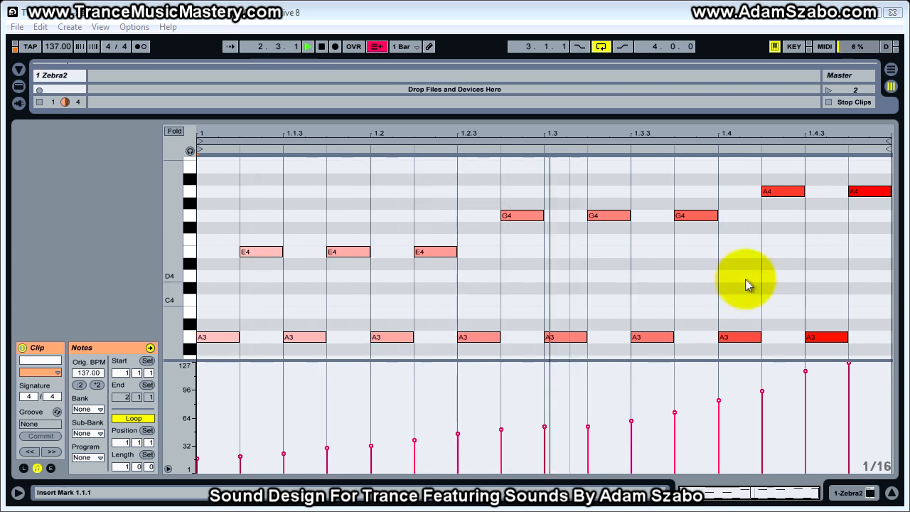
key(space)
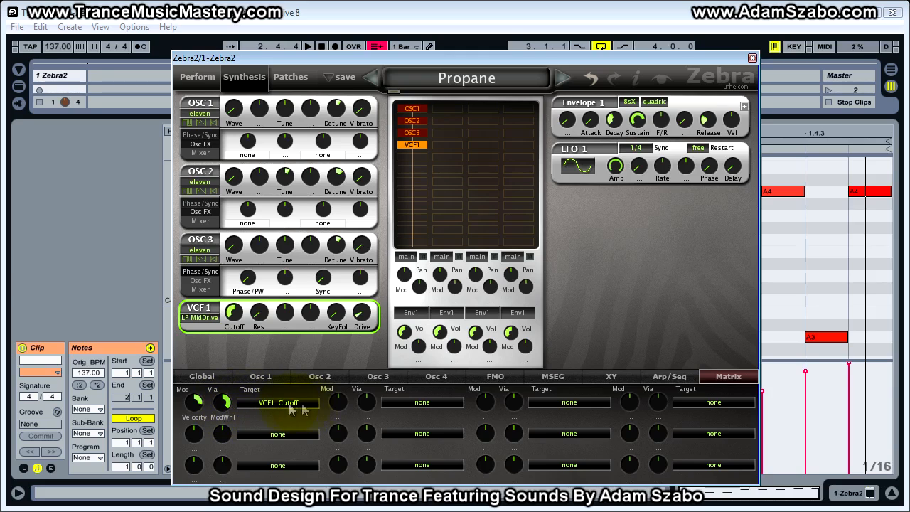
Step: Reset the first matrix slot's velocity depth to zero and play the clip to hear the filter without velocity modulation
double_click(191, 408)
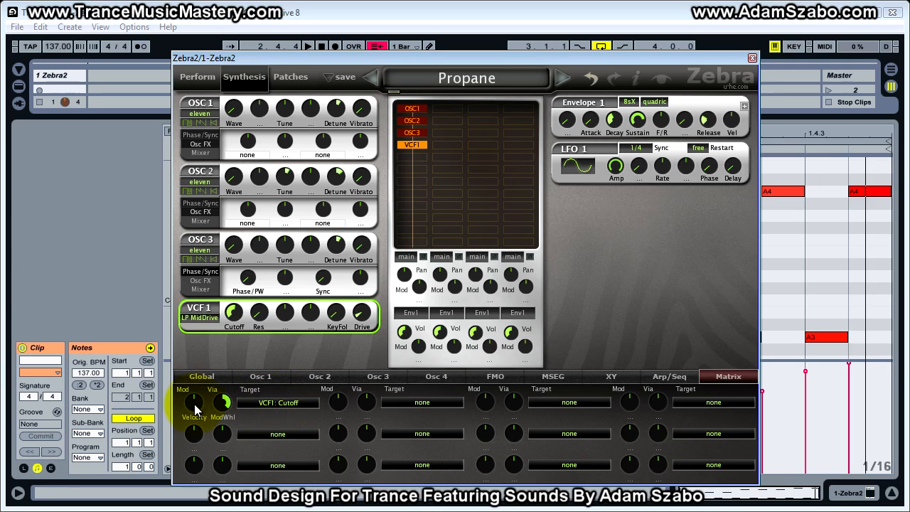
click(197, 403)
click(196, 403)
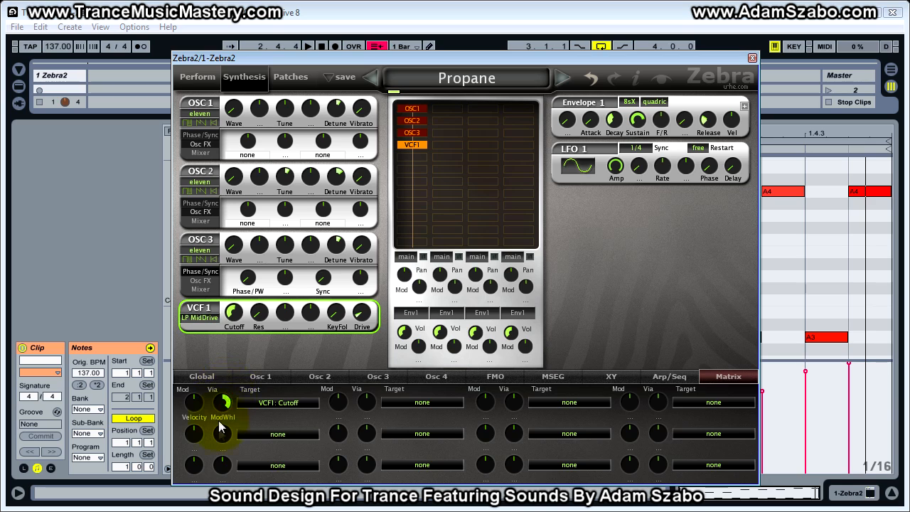
key(space)
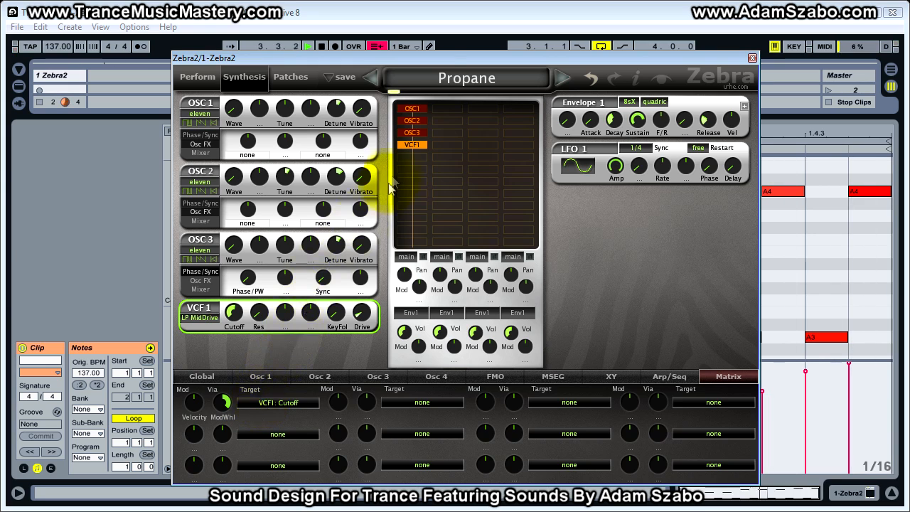
key(space)
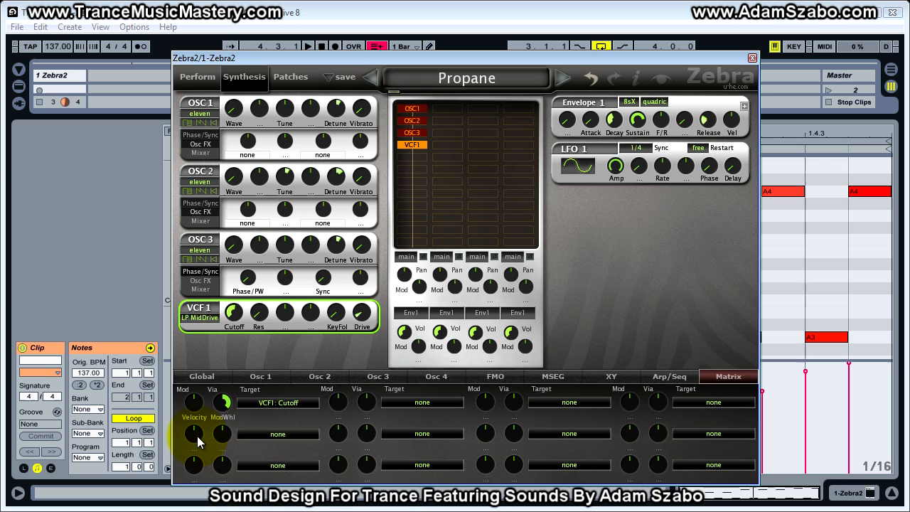
Step: Set up the second matrix slot with Filter1 Cutoff as its target and ModWhl as its modulation source
click(285, 434)
mouse_move(353, 267)
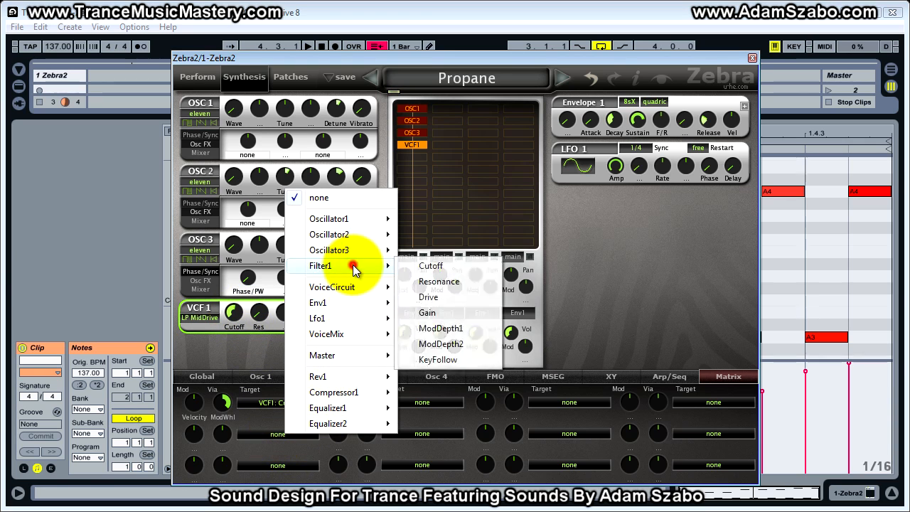
click(432, 265)
click(198, 442)
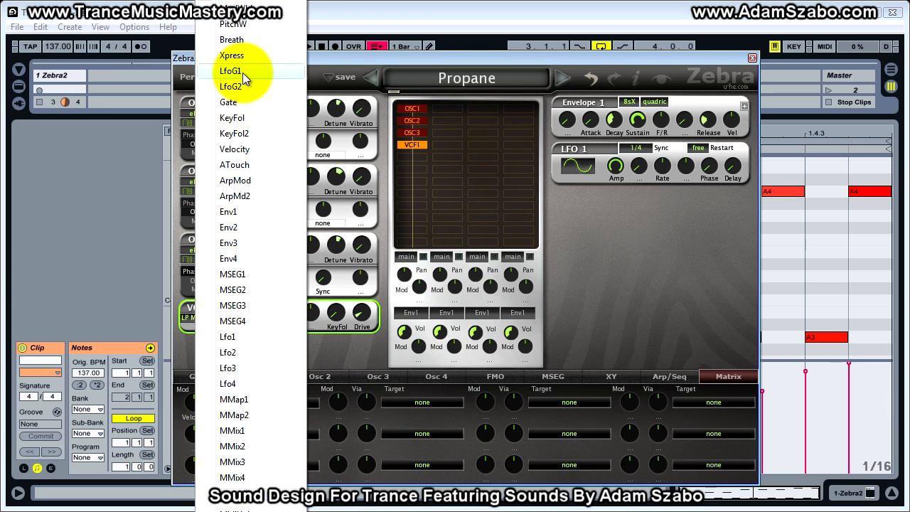
click(235, 14)
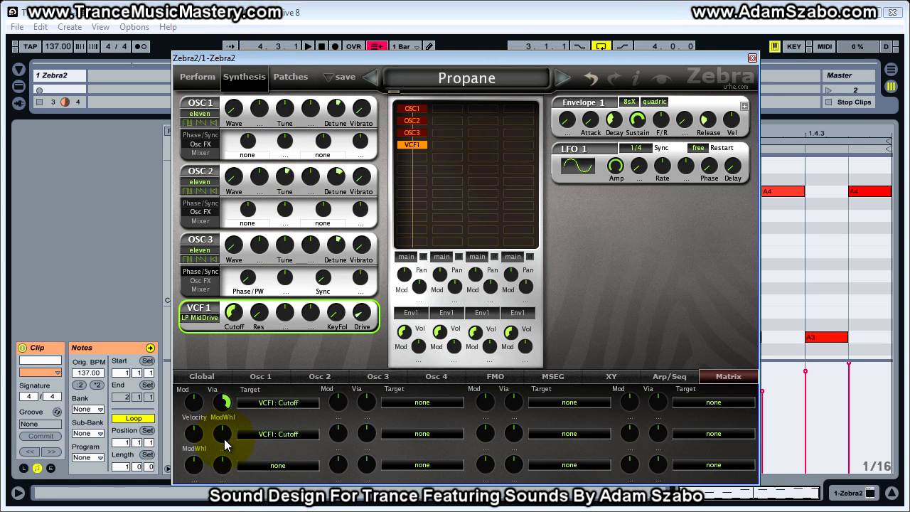
Step: Raise the second matrix slot's ModWhl depth, then move the synth clear of the notes to hear the clip and bring it back
drag(195, 433, 257, 409)
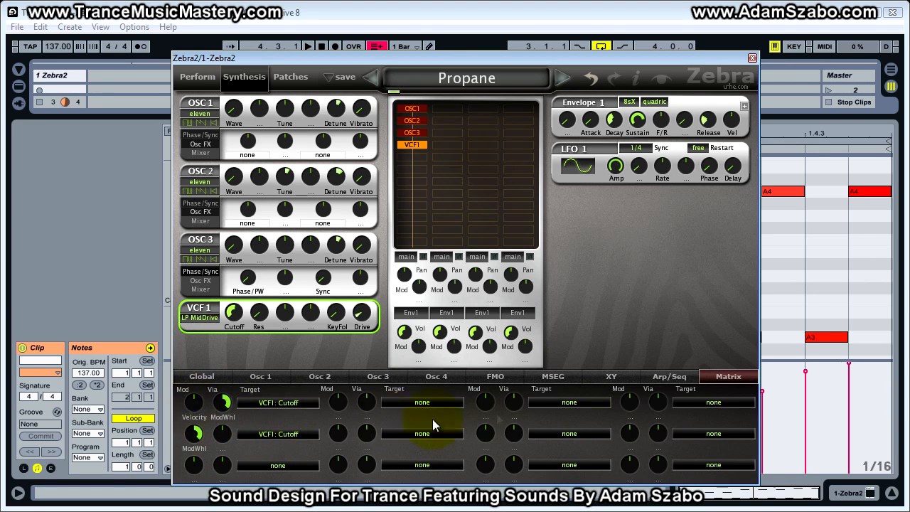
drag(571, 57, 909, 106)
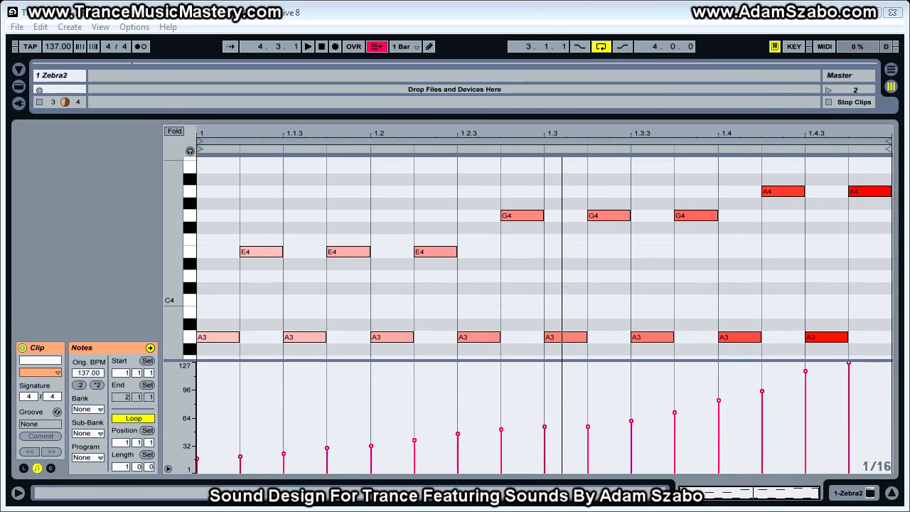
drag(909, 115, 342, 45)
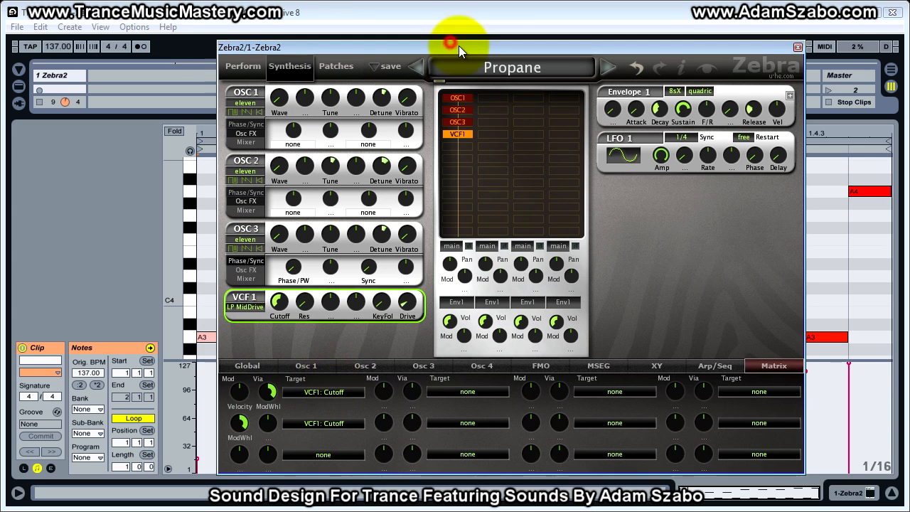
drag(459, 45, 460, 51)
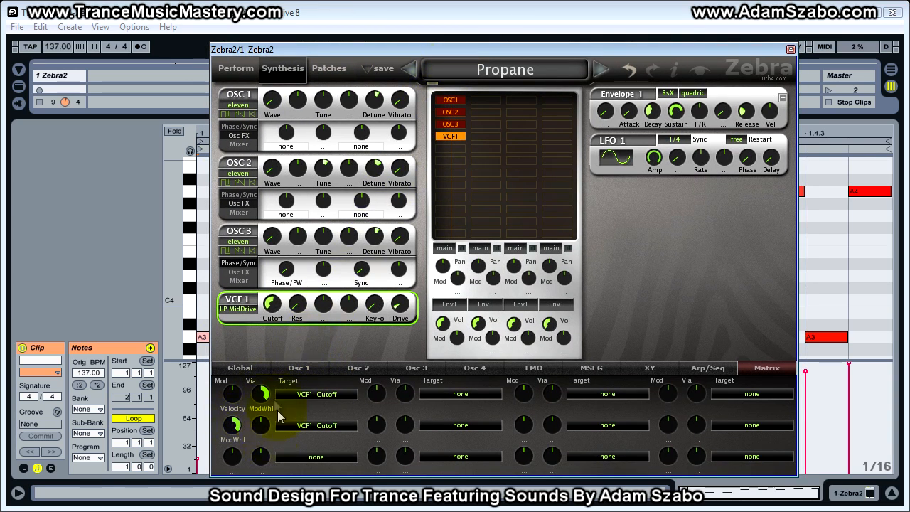
Step: Assign Env2 to VCF1's first modulation knob, raise its depth, and give Envelope 2 zero sustain and a longer release
click(318, 426)
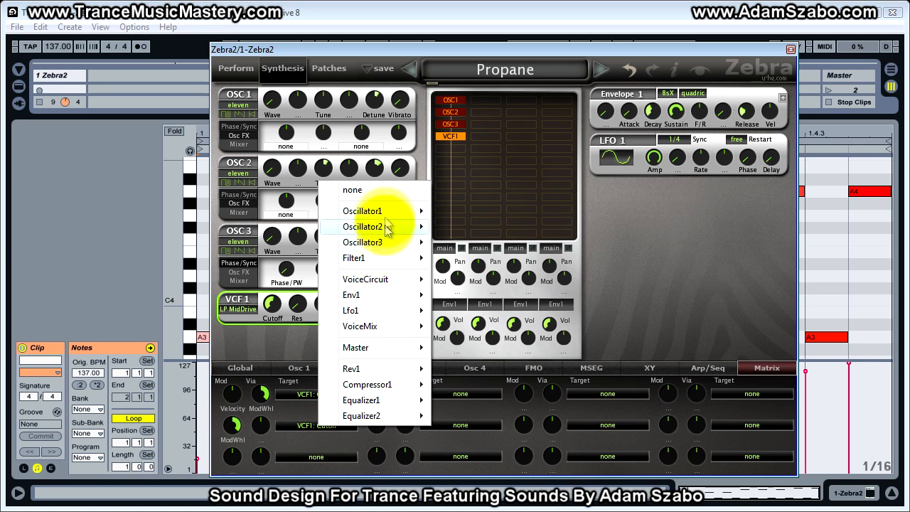
click(630, 292)
right_click(328, 307)
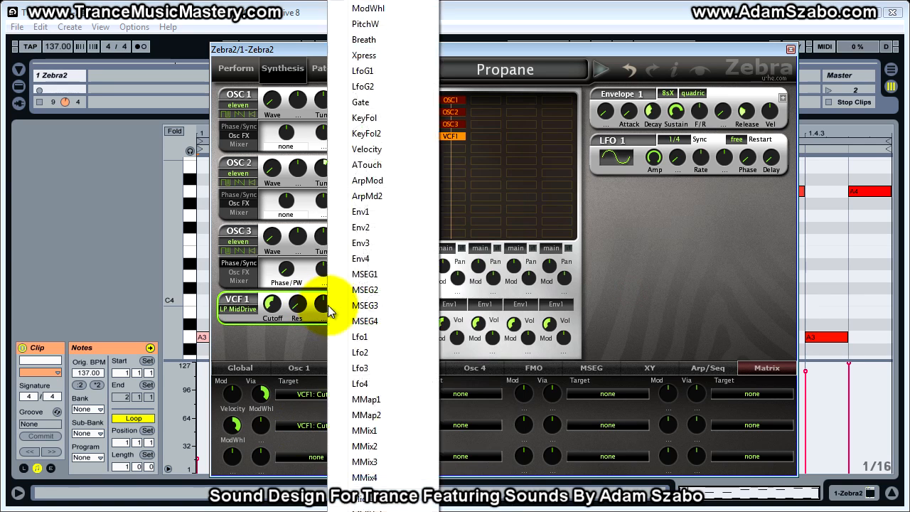
click(369, 232)
mouse_move(324, 304)
mouse_down()
mouse_move(325, 263)
mouse_move(313, 319)
mouse_up()
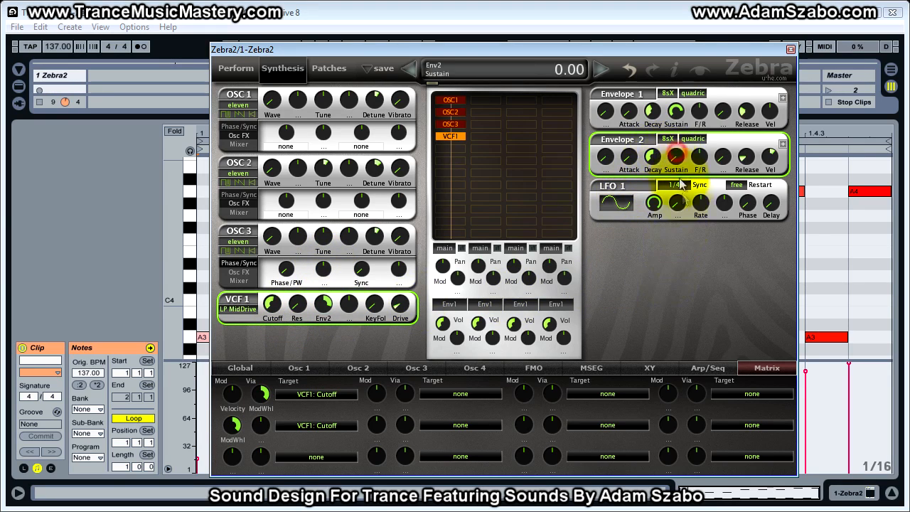
drag(746, 156, 743, 125)
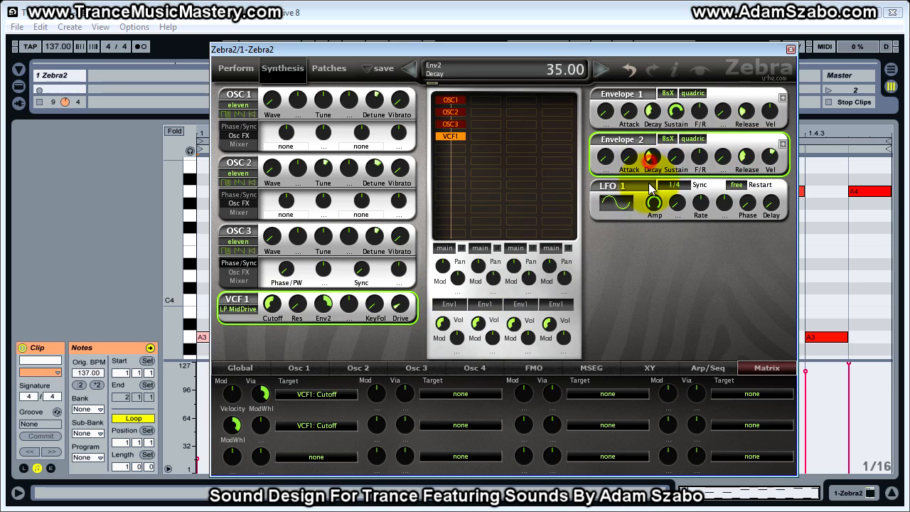
Step: Clear the VCF1 Cutoff targets from the first two matrix slots and slightly lower the filter's Env2 depth
click(300, 426)
click(341, 170)
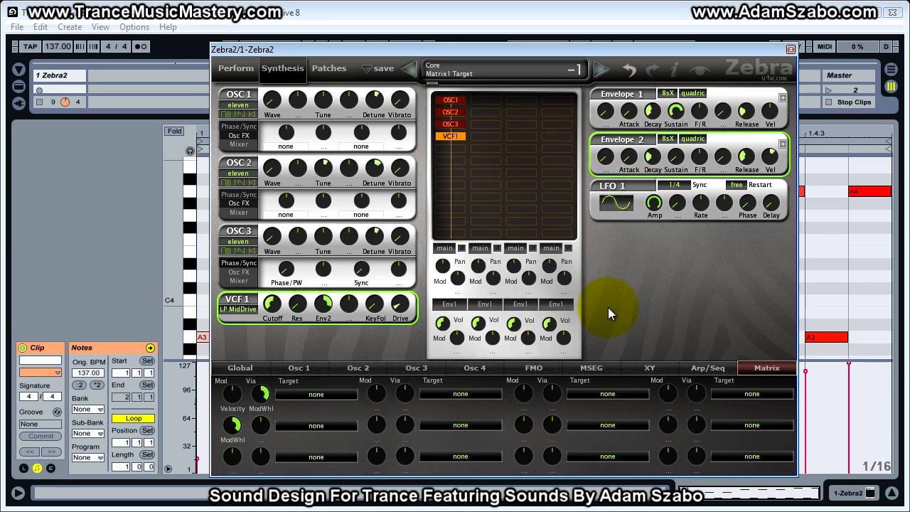
mouse_move(323, 304)
mouse_down()
mouse_move(318, 332)
mouse_move(320, 314)
mouse_up()
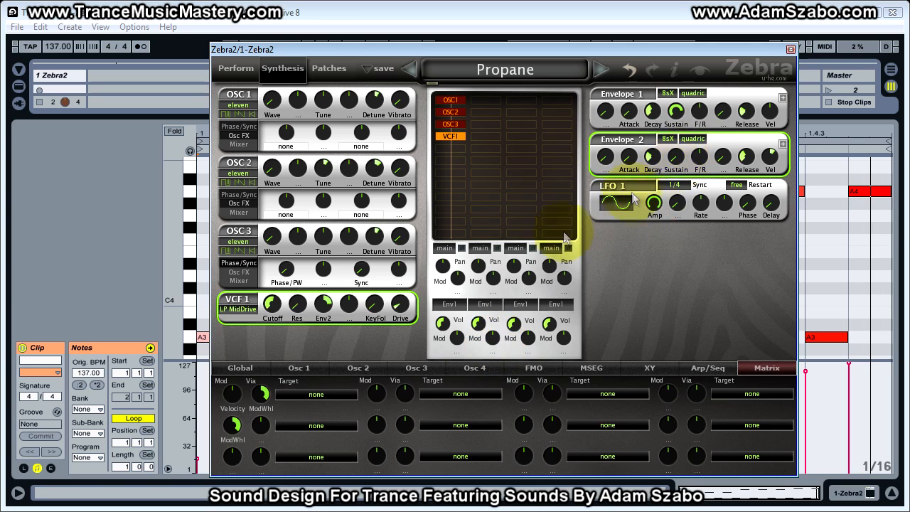
Step: Set the first slot's velocity depth to about 74 and remove ModWhl from its Via and from the second slot's Mod
drag(233, 393, 237, 380)
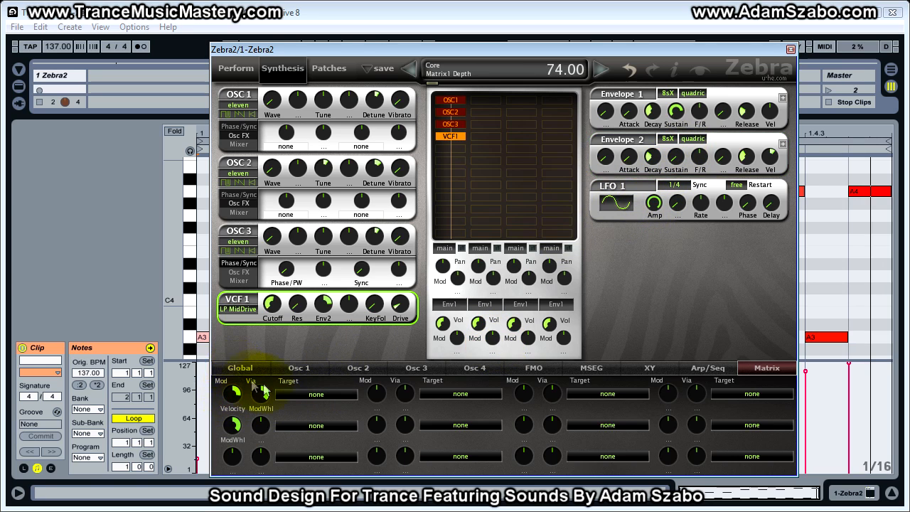
click(267, 401)
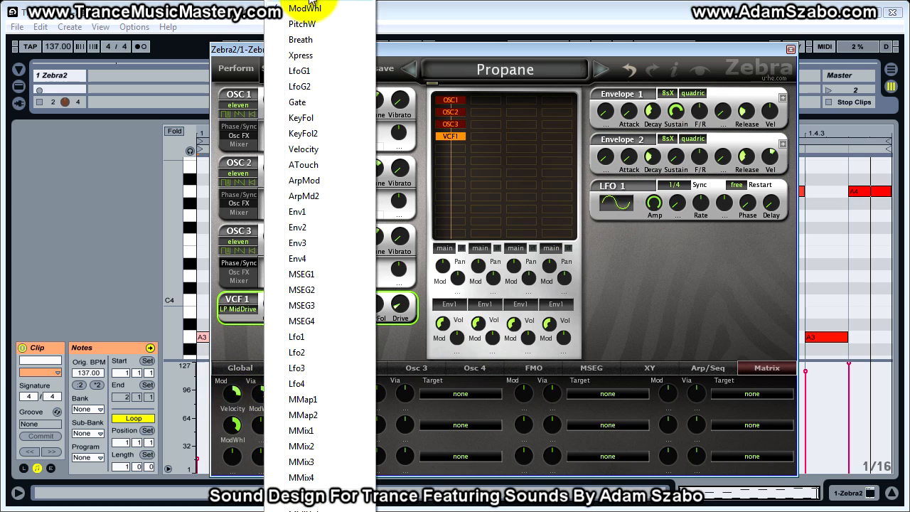
click(347, 9)
click(237, 440)
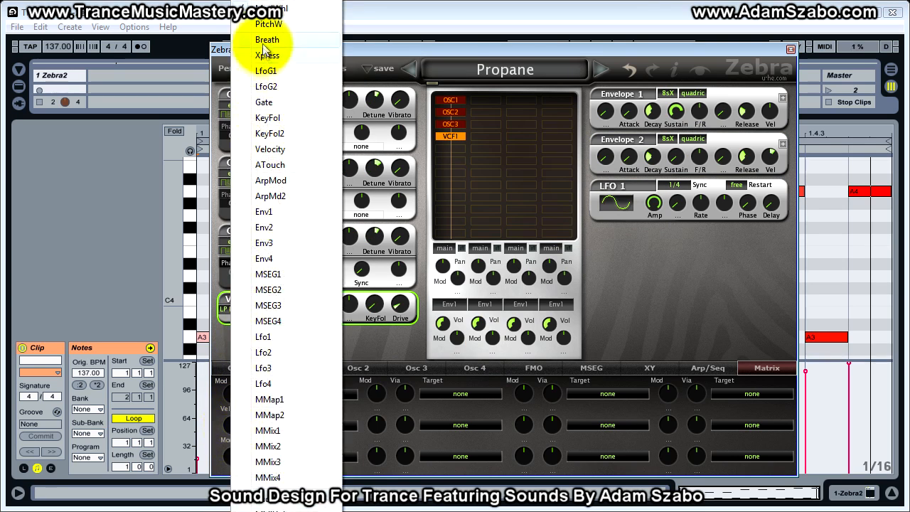
click(262, 7)
drag(234, 396, 235, 391)
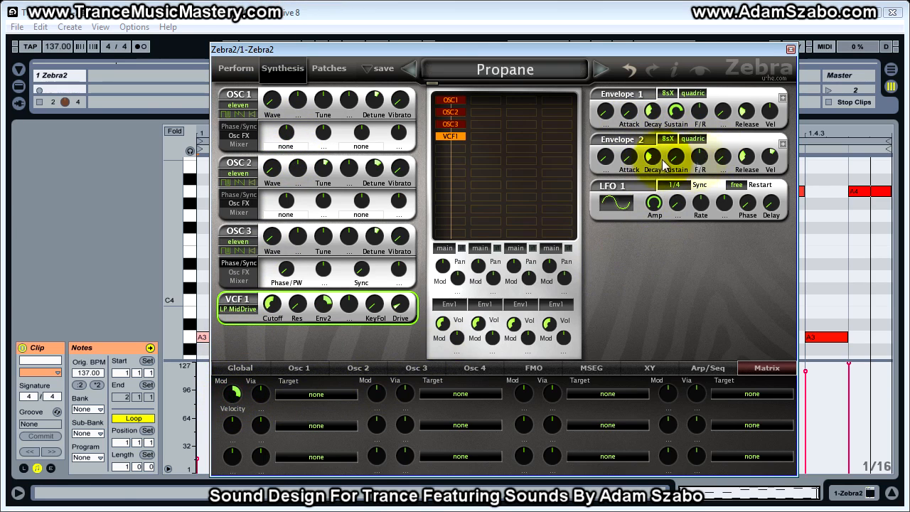
Step: Sweep Envelope 2's sustain up and back to zero, then set the first matrix slot's target to Env2 Sustain
drag(681, 152, 665, 100)
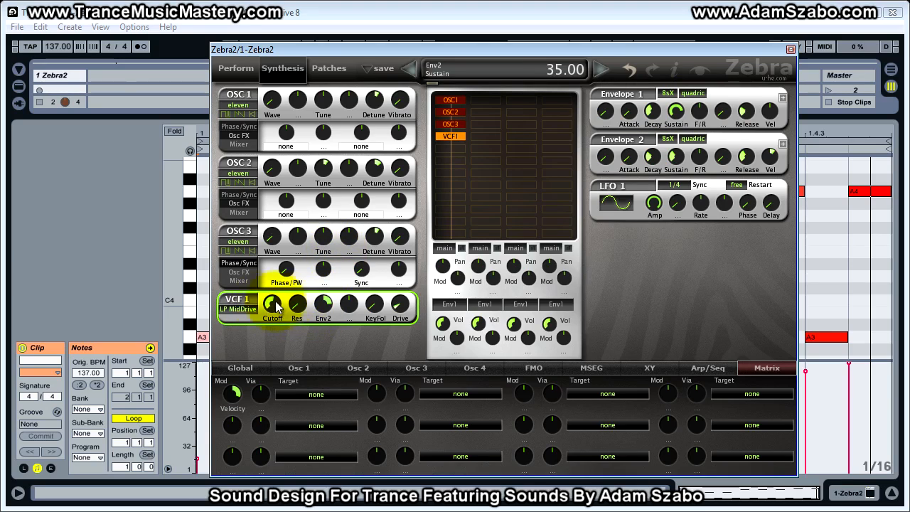
mouse_move(663, 161)
mouse_down()
mouse_move(675, 146)
mouse_move(672, 153)
mouse_up()
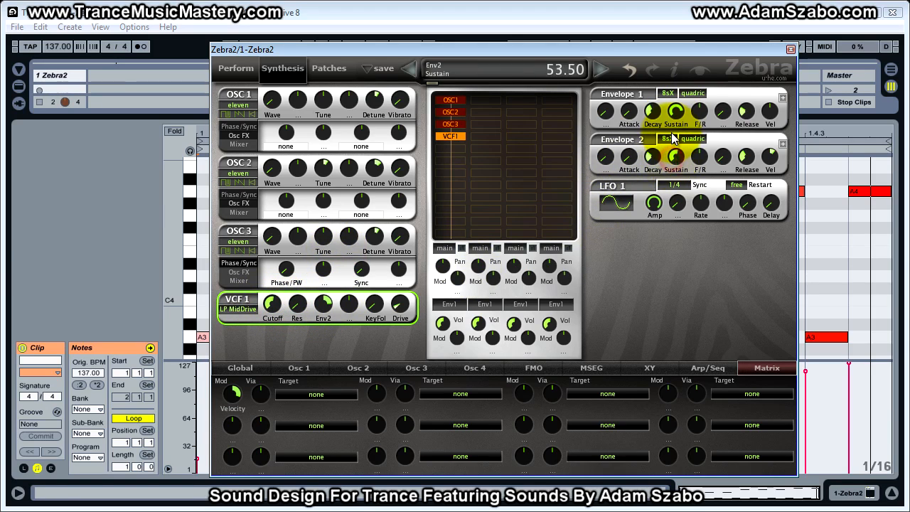
click(307, 396)
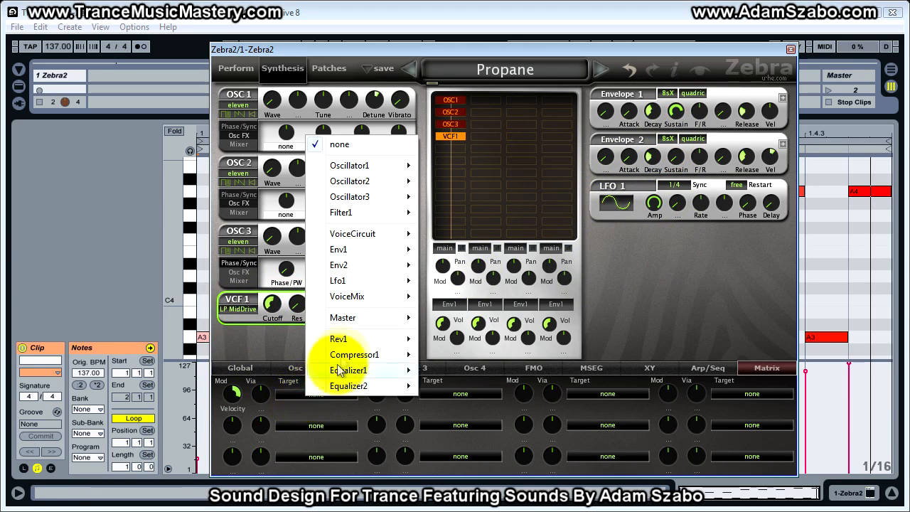
mouse_move(348, 267)
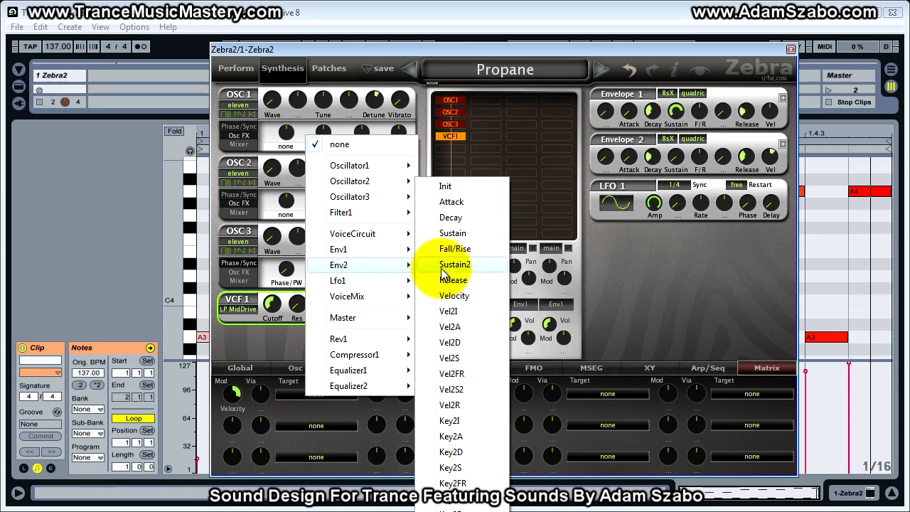
click(453, 235)
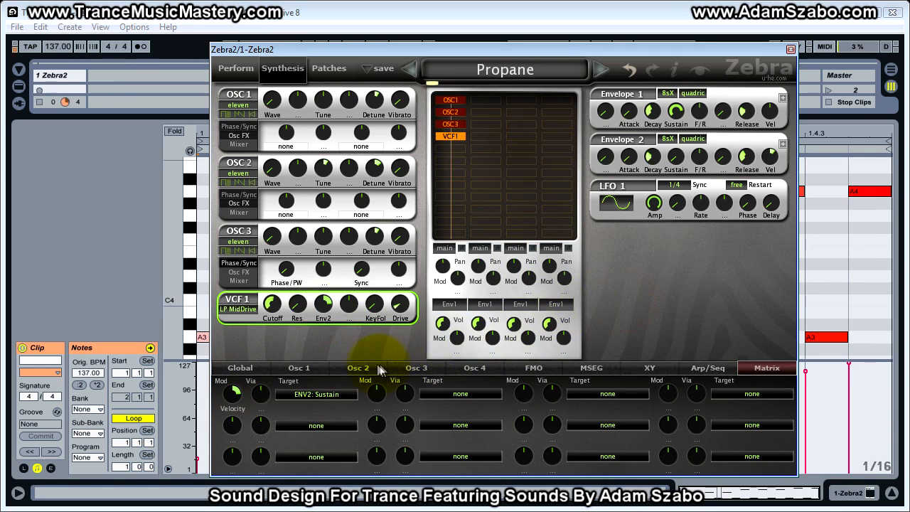
Step: Move the synth off the notes, play the clip to hear velocity controlling the envelope sustain, then stop and bring the synth back
drag(437, 51, 909, 53)
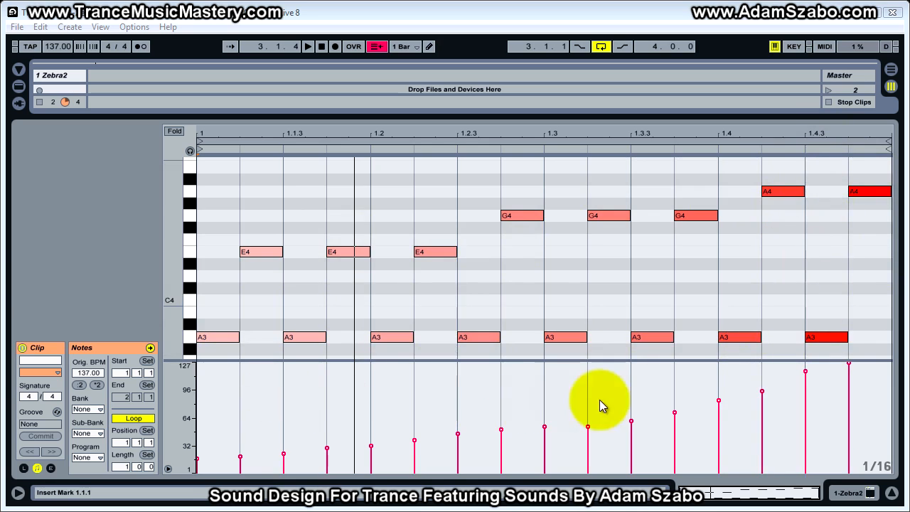
key(space)
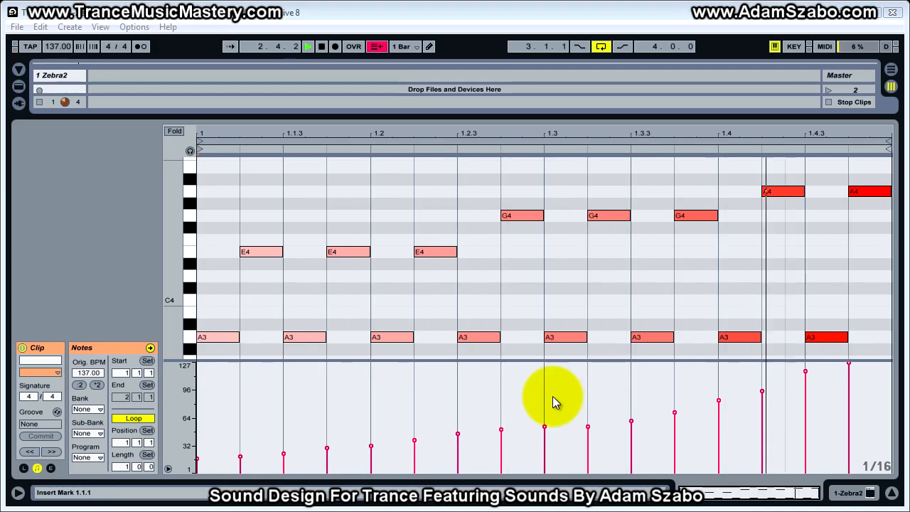
key(space)
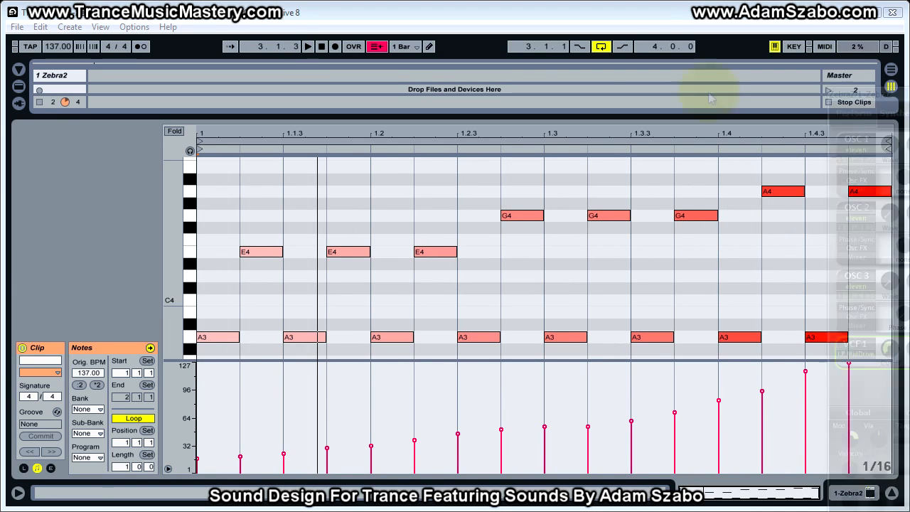
drag(225, 52, 213, 52)
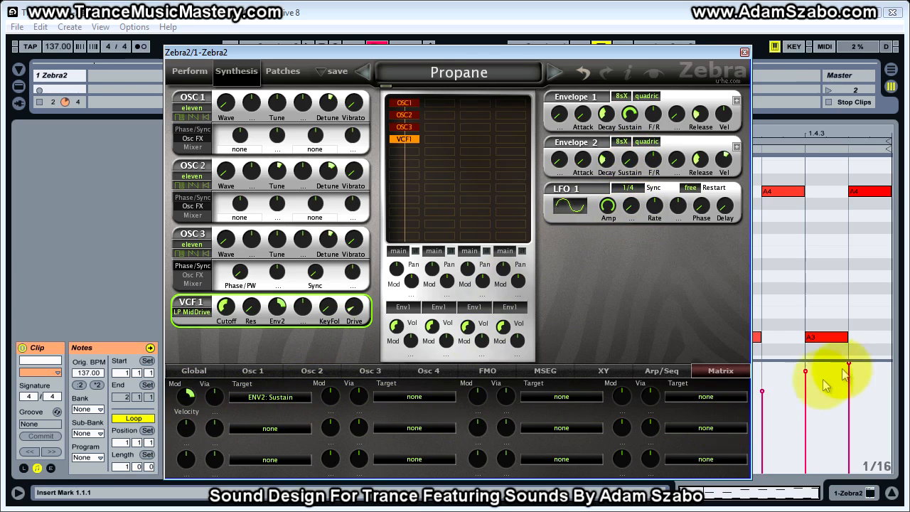
Step: Keep Envelope 2's sustain at zero and clear the first matrix slot's Env2 Sustain target and Velocity source
click(629, 163)
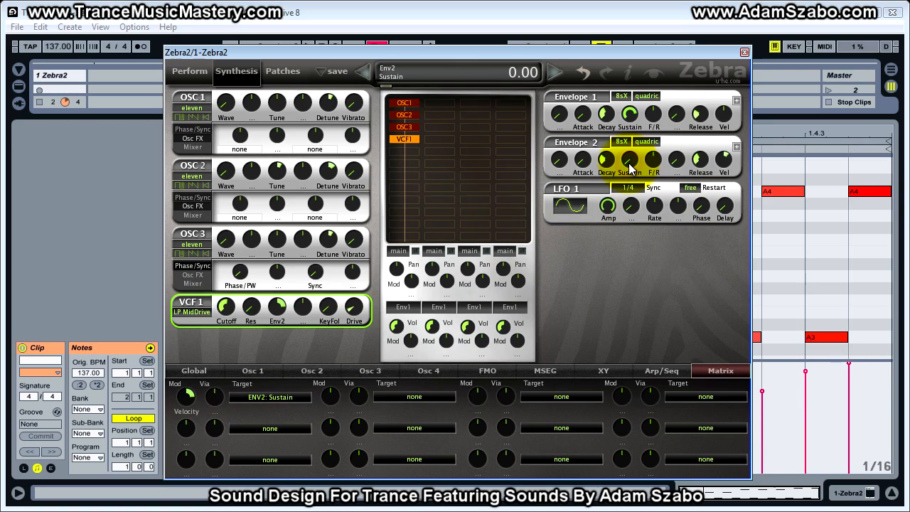
drag(630, 165, 608, 318)
click(263, 397)
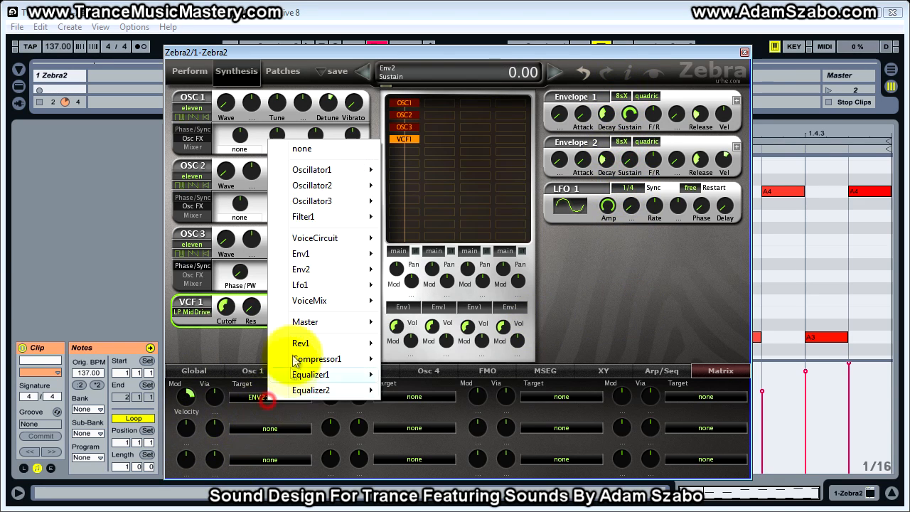
click(304, 149)
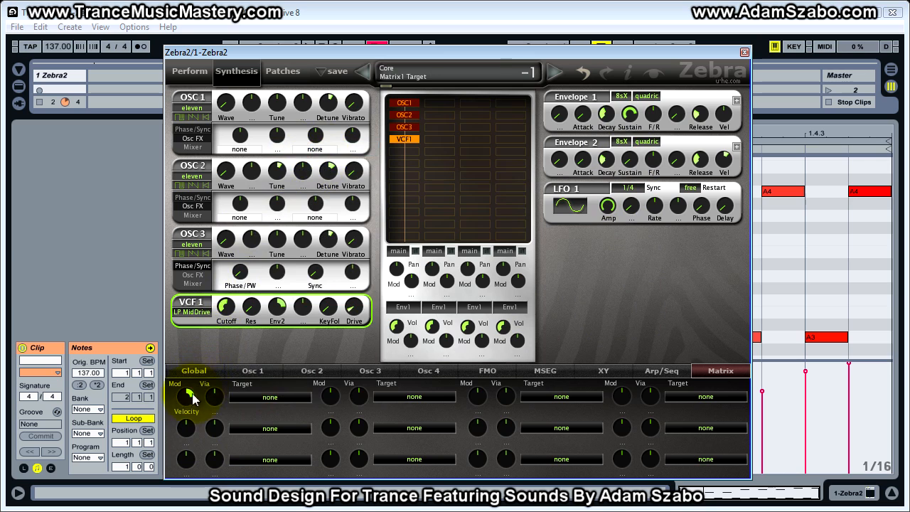
right_click(187, 399)
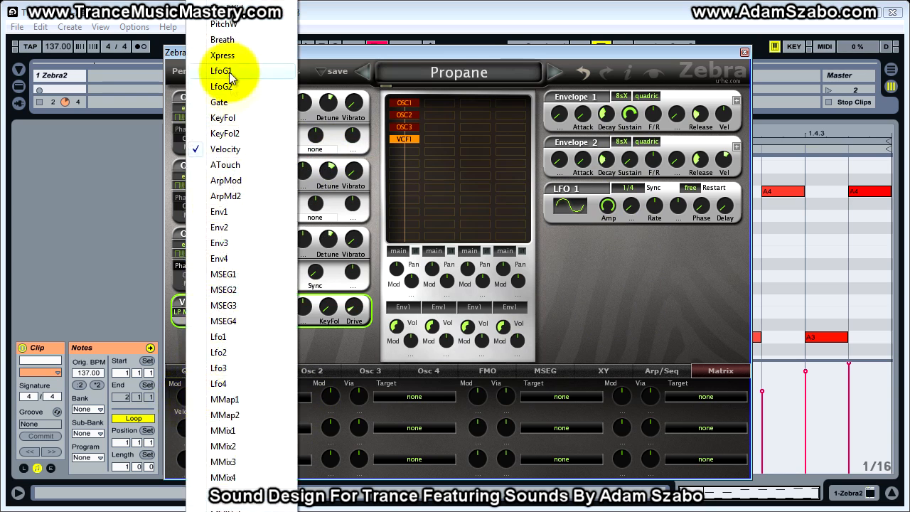
click(231, 5)
drag(381, 53, 381, 48)
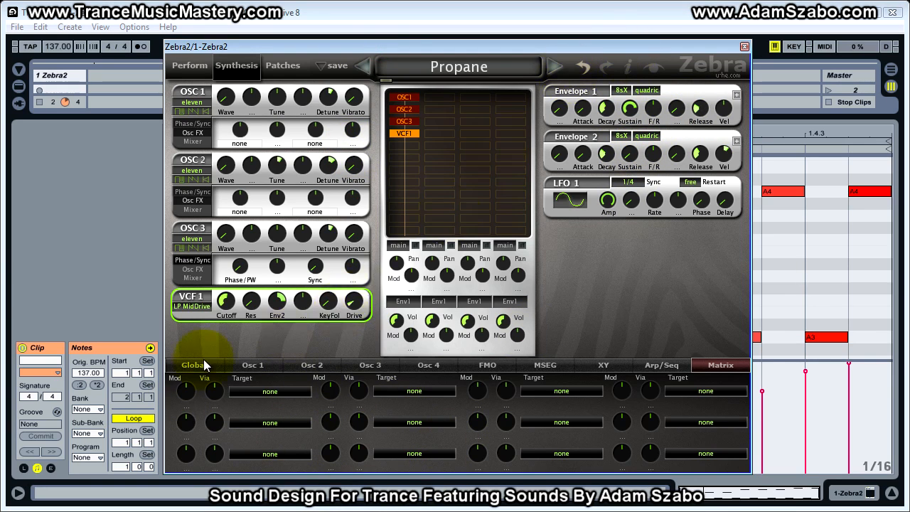
Step: Move the synth clear of the velocity bars, try several Envelope 2 sustain levels ending at 18.50, then move the window back
drag(629, 153, 617, 118)
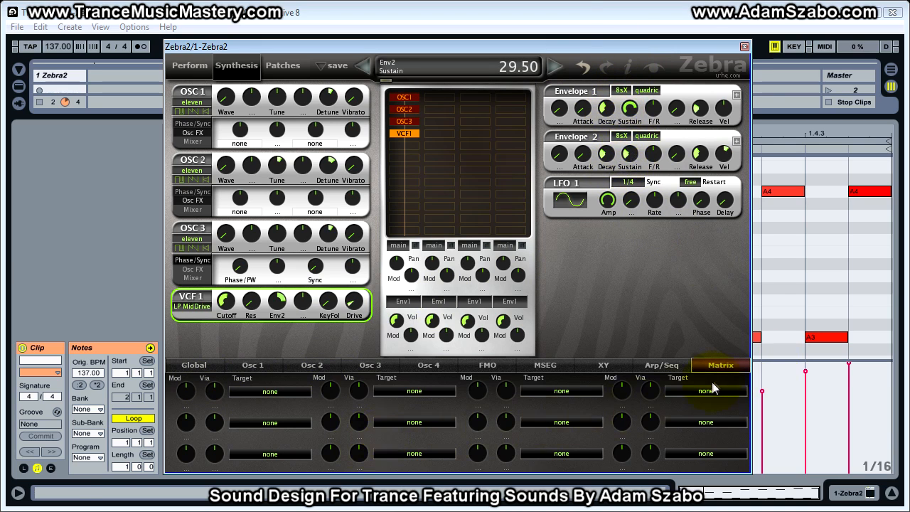
drag(602, 44, 496, 1)
mouse_move(526, 96)
mouse_down()
mouse_move(531, 106)
mouse_move(525, 98)
mouse_up()
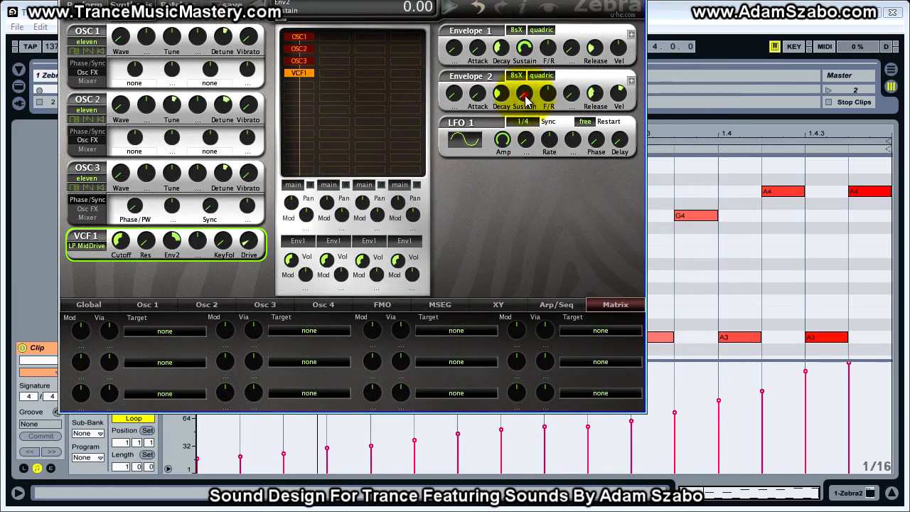
drag(526, 104, 500, 77)
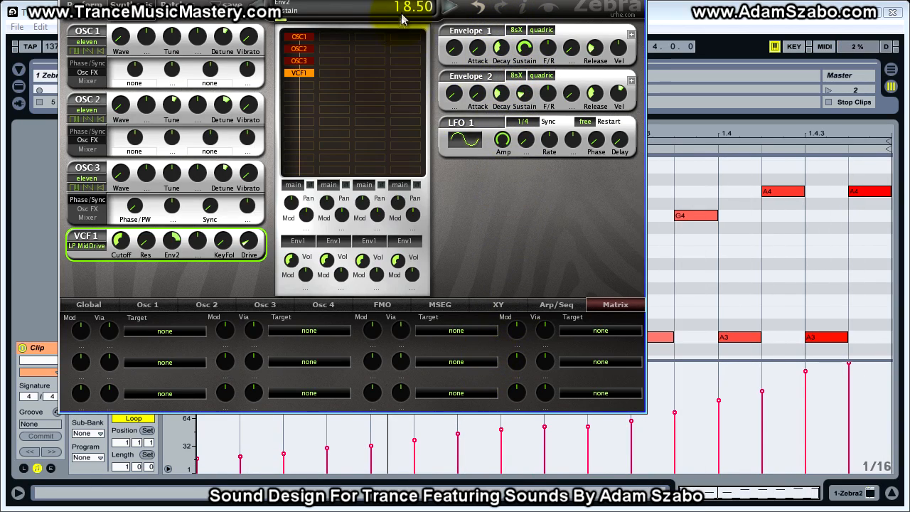
drag(406, 0, 544, 63)
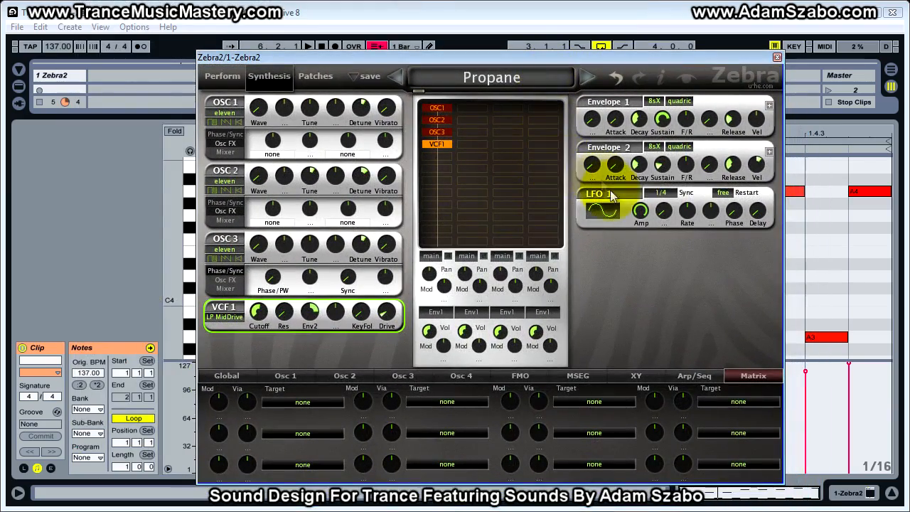